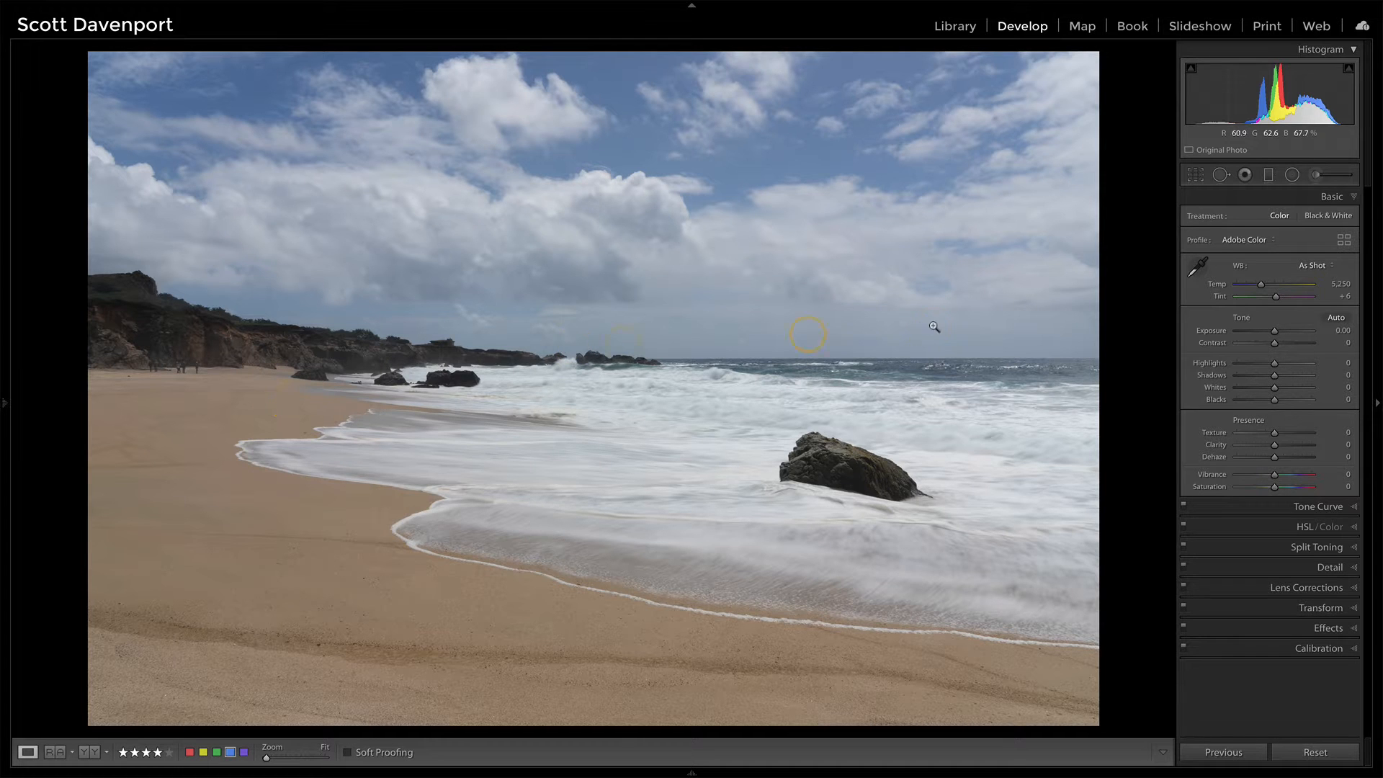
- Compare the Adobe Vivid and Adobe Standard profiles with Adobe Landscape, and keep Adobe Landscape as the photo's profile
click(1234, 243)
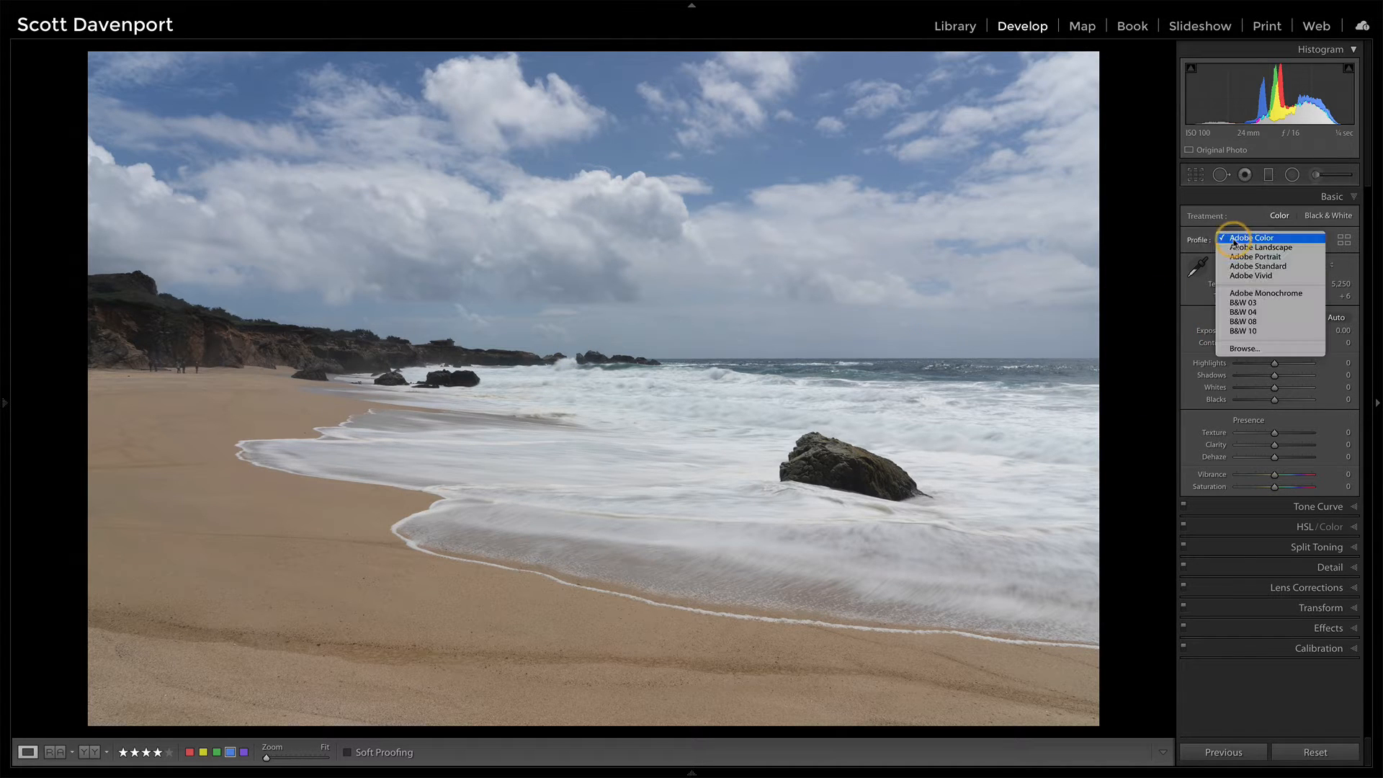
click(1236, 249)
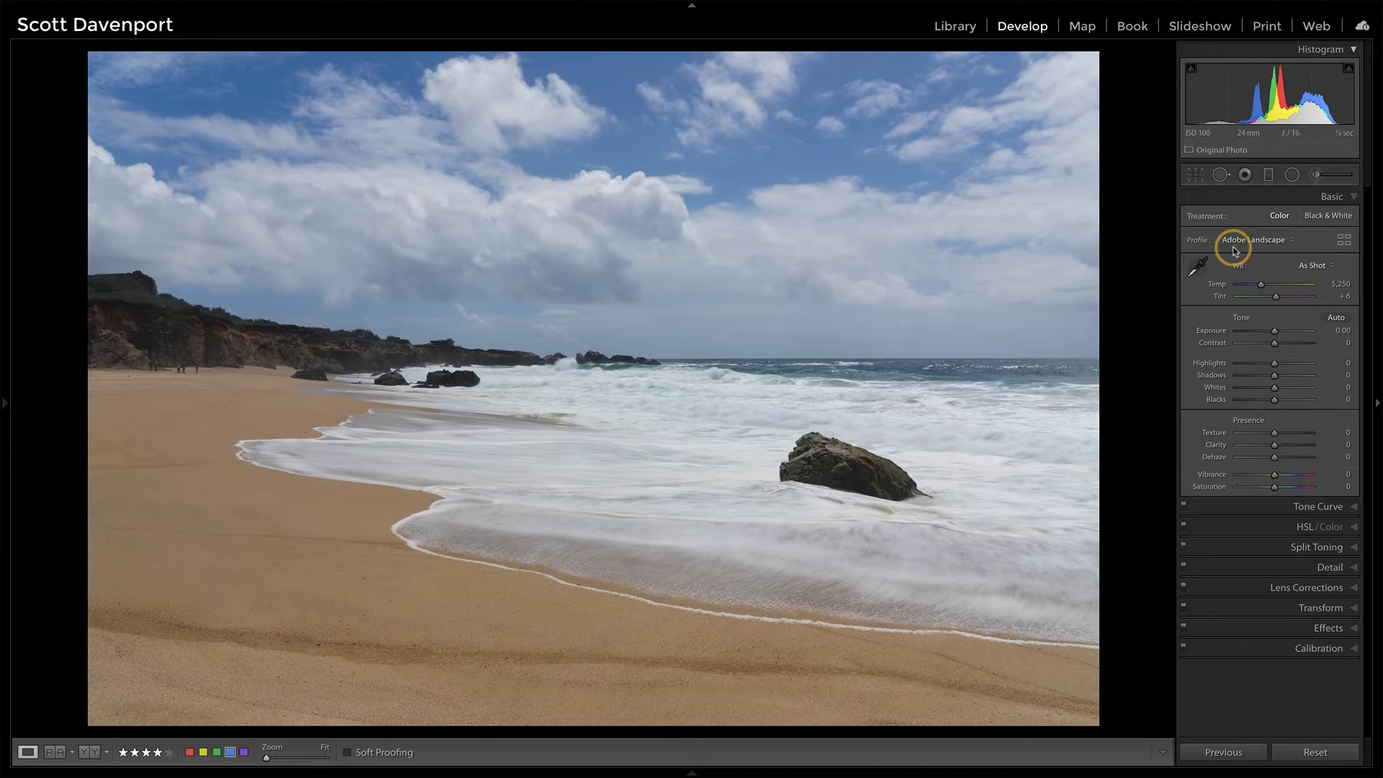
click(1233, 242)
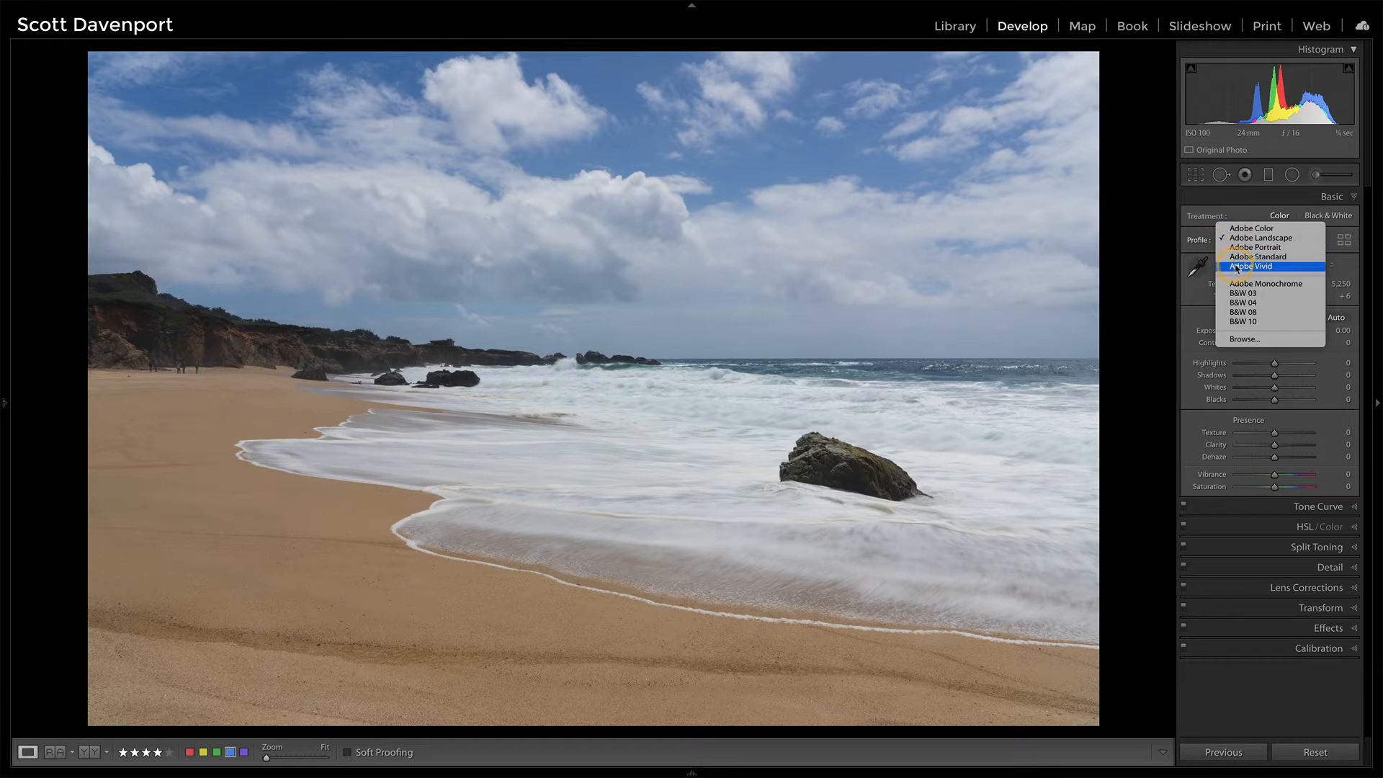
click(1233, 266)
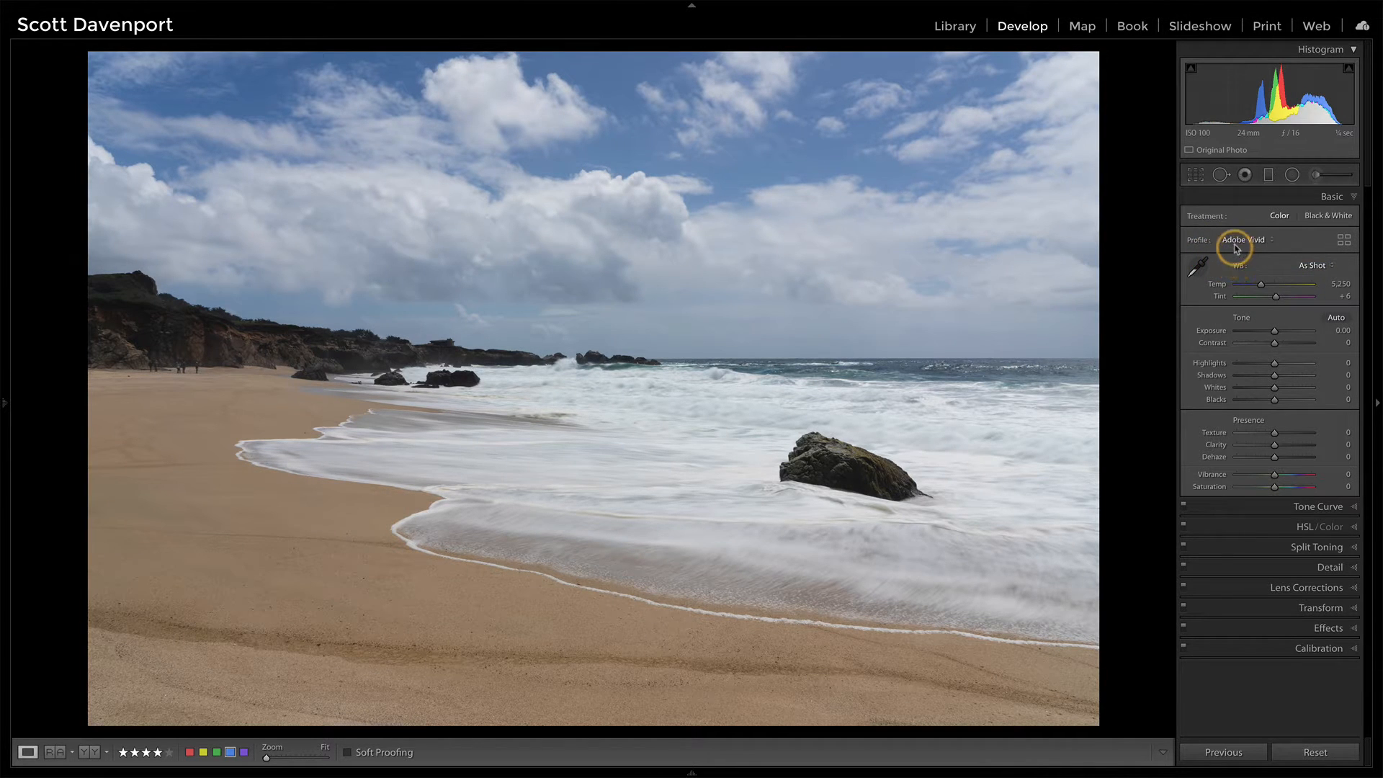
click(1234, 241)
click(1237, 235)
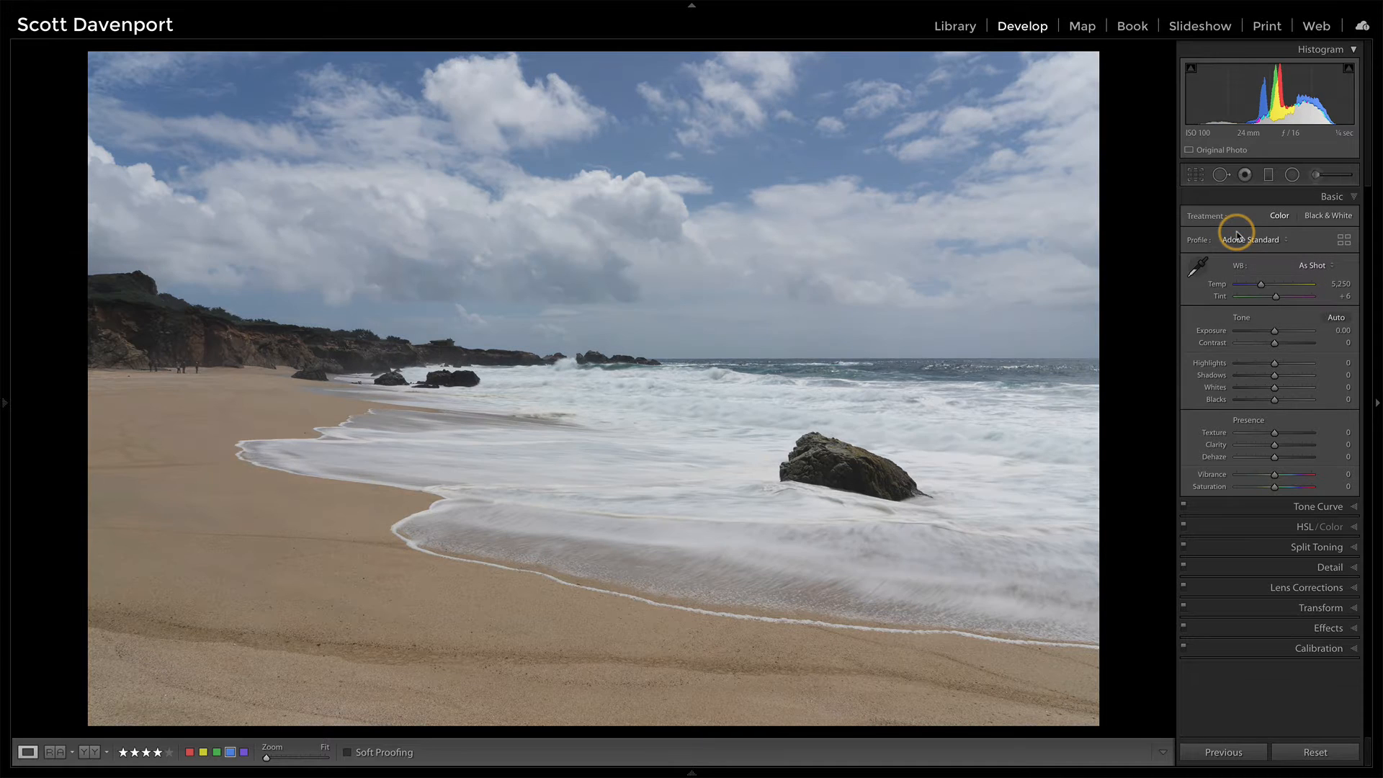
click(1235, 237)
click(1236, 219)
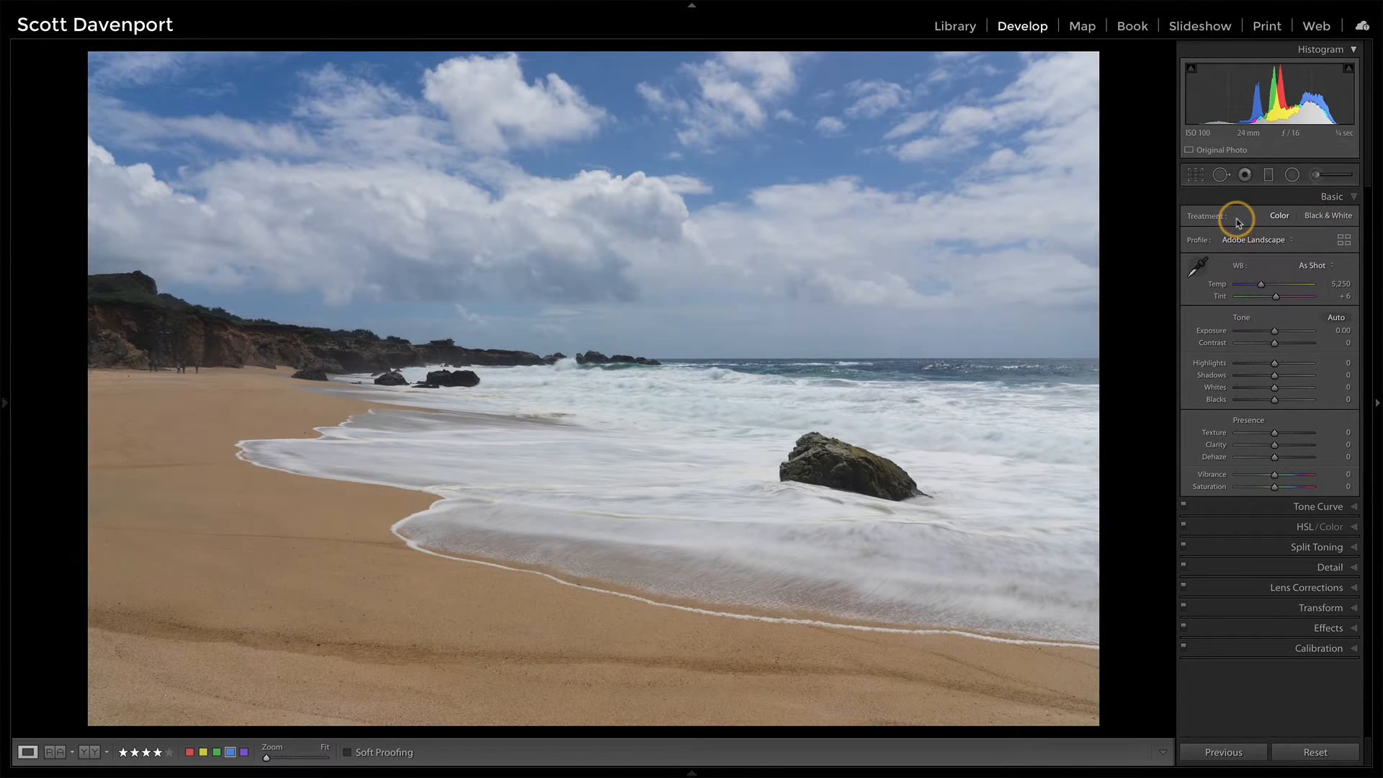
- Try Auto white balance, and set a custom white balance by sampling a neutral target in the wave foam near the shoreline
click(1311, 265)
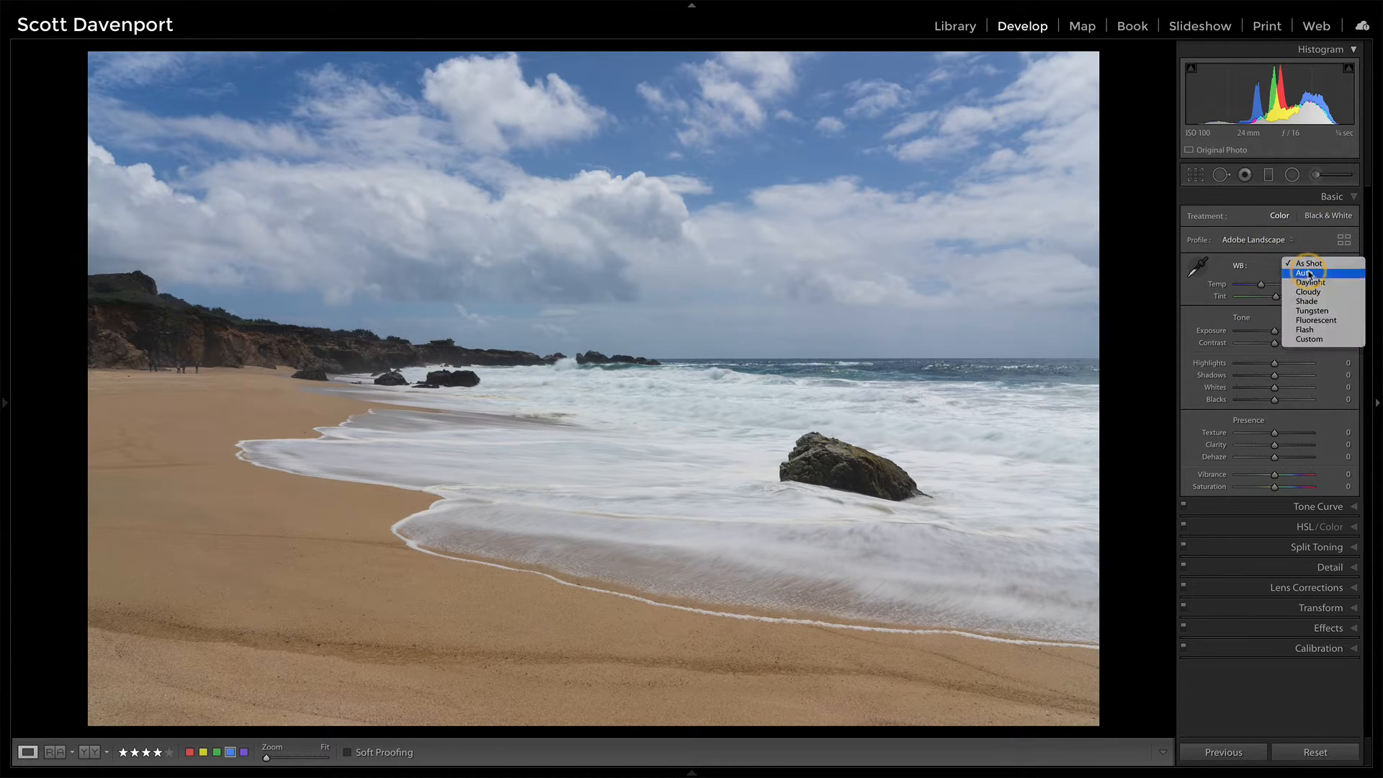
click(1305, 272)
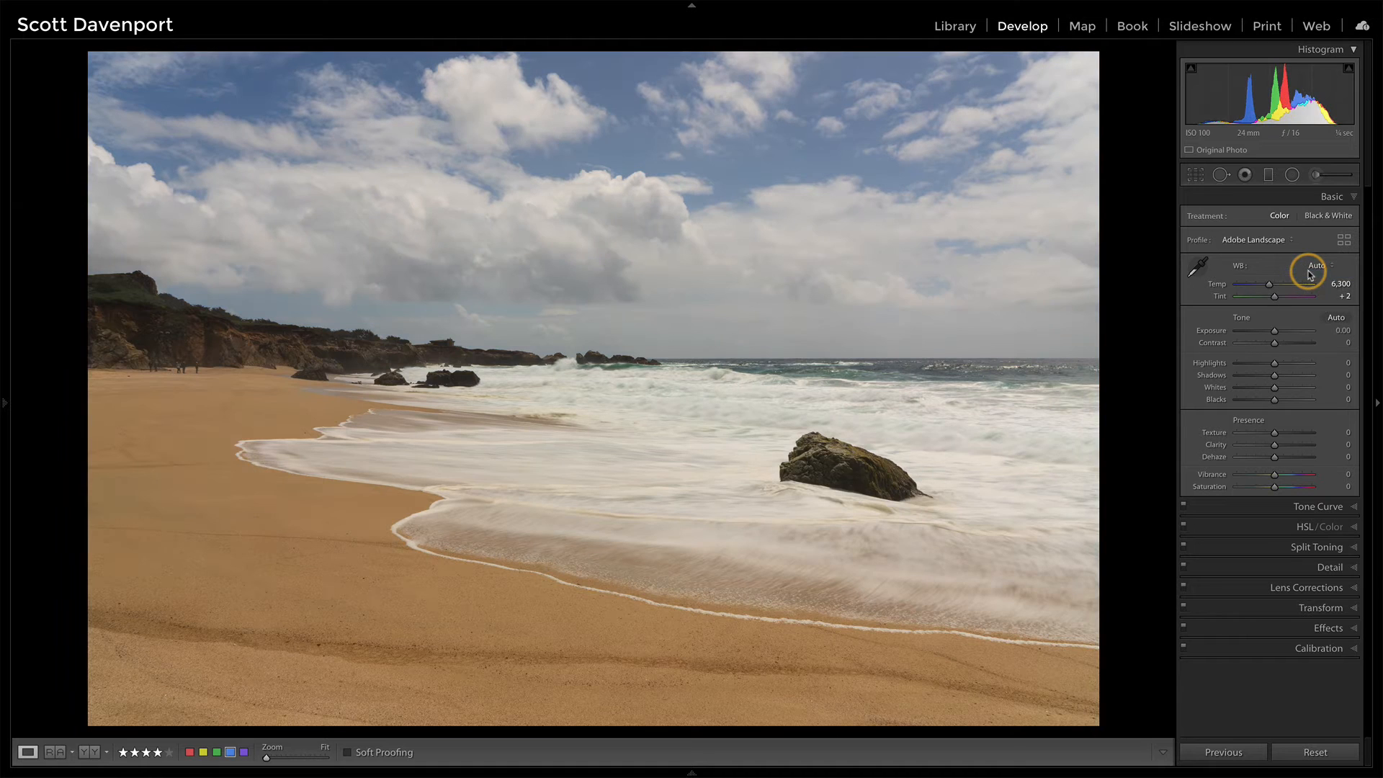
click(1198, 266)
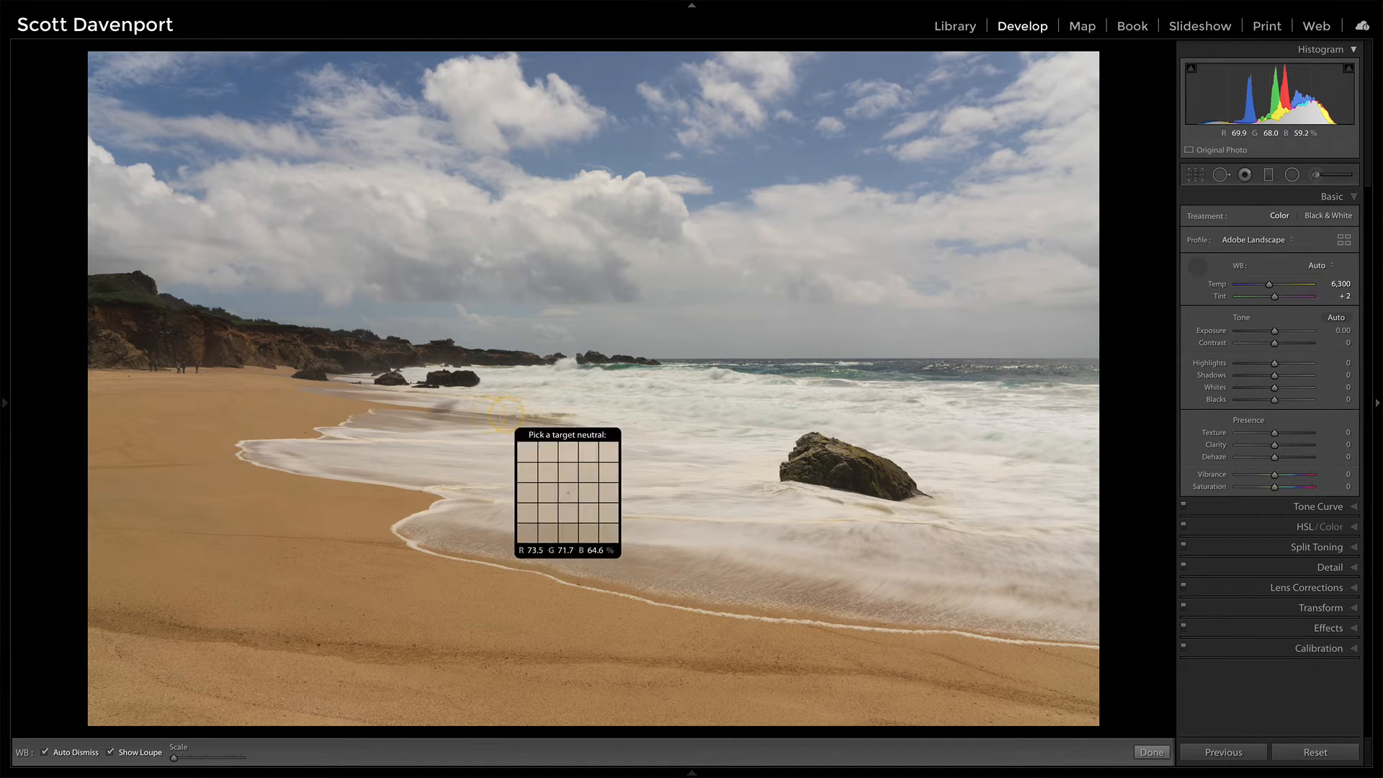
click(341, 442)
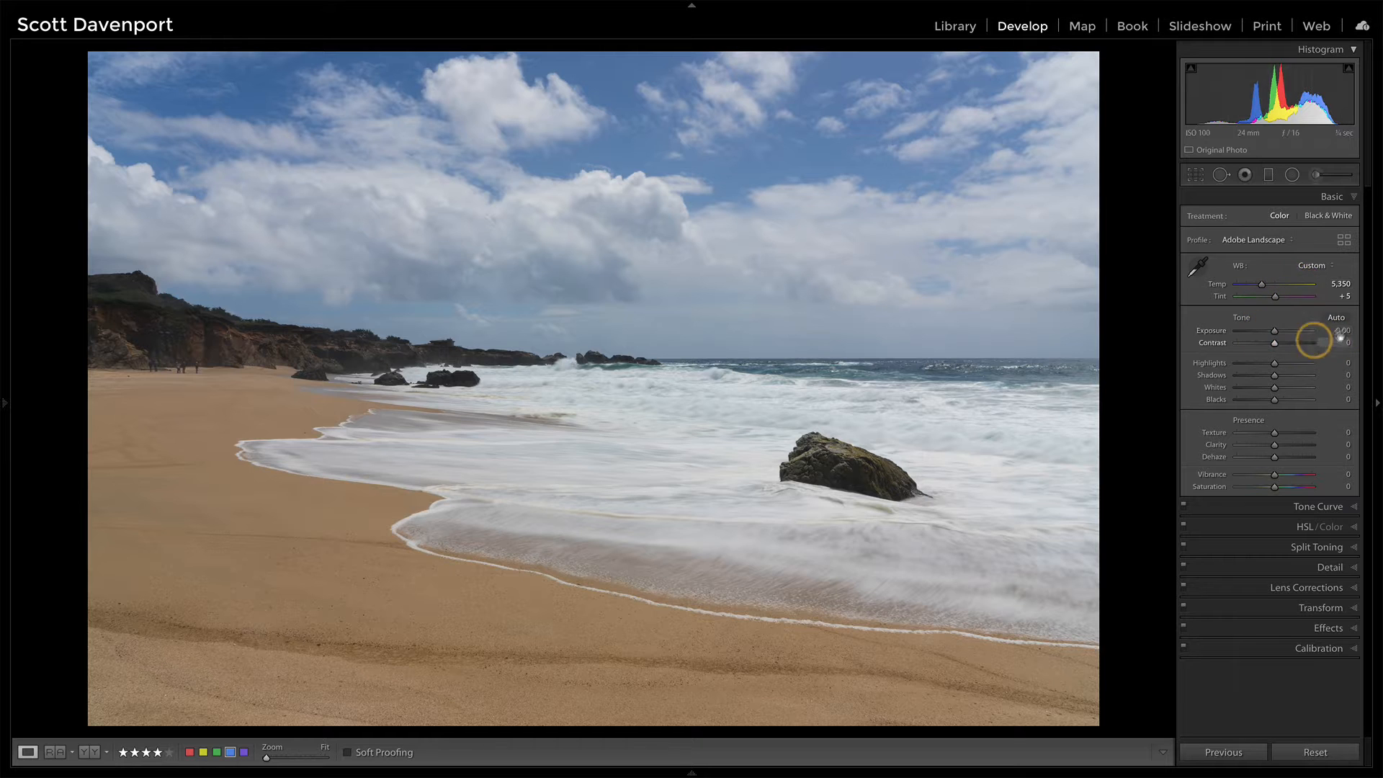
- Apply automatic tone adjustments to the photo, and set Texture to +21 and Dehaze to +4
click(1336, 318)
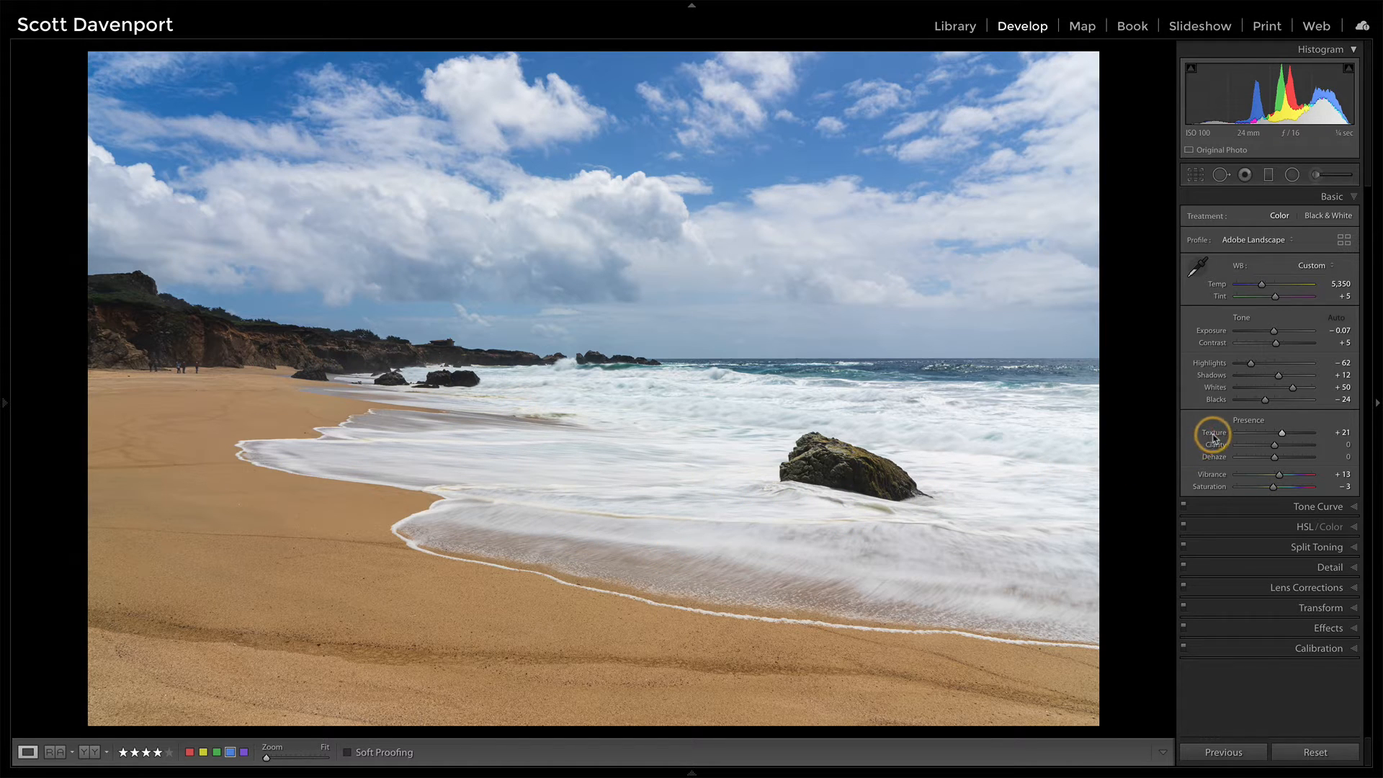
key(ctrl+z)
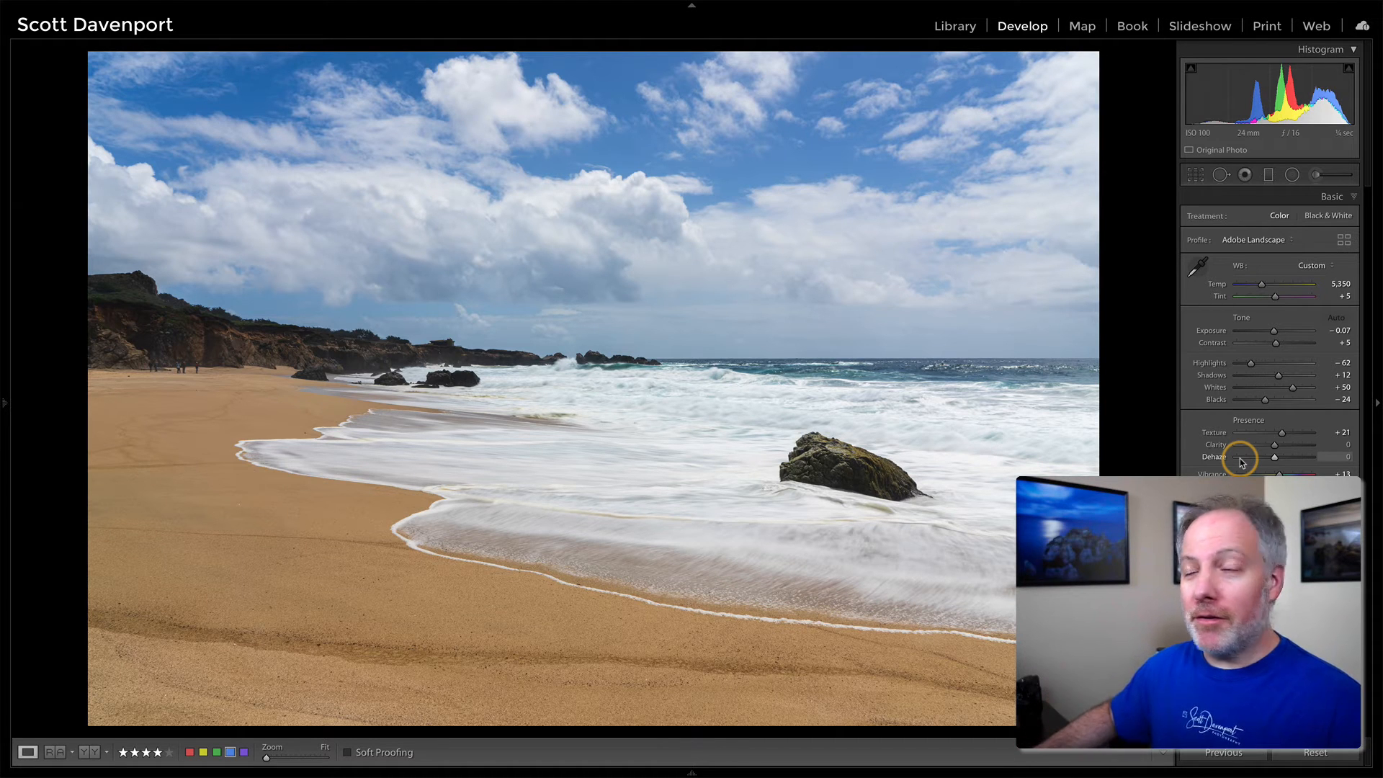
drag(1273, 456, 1283, 458)
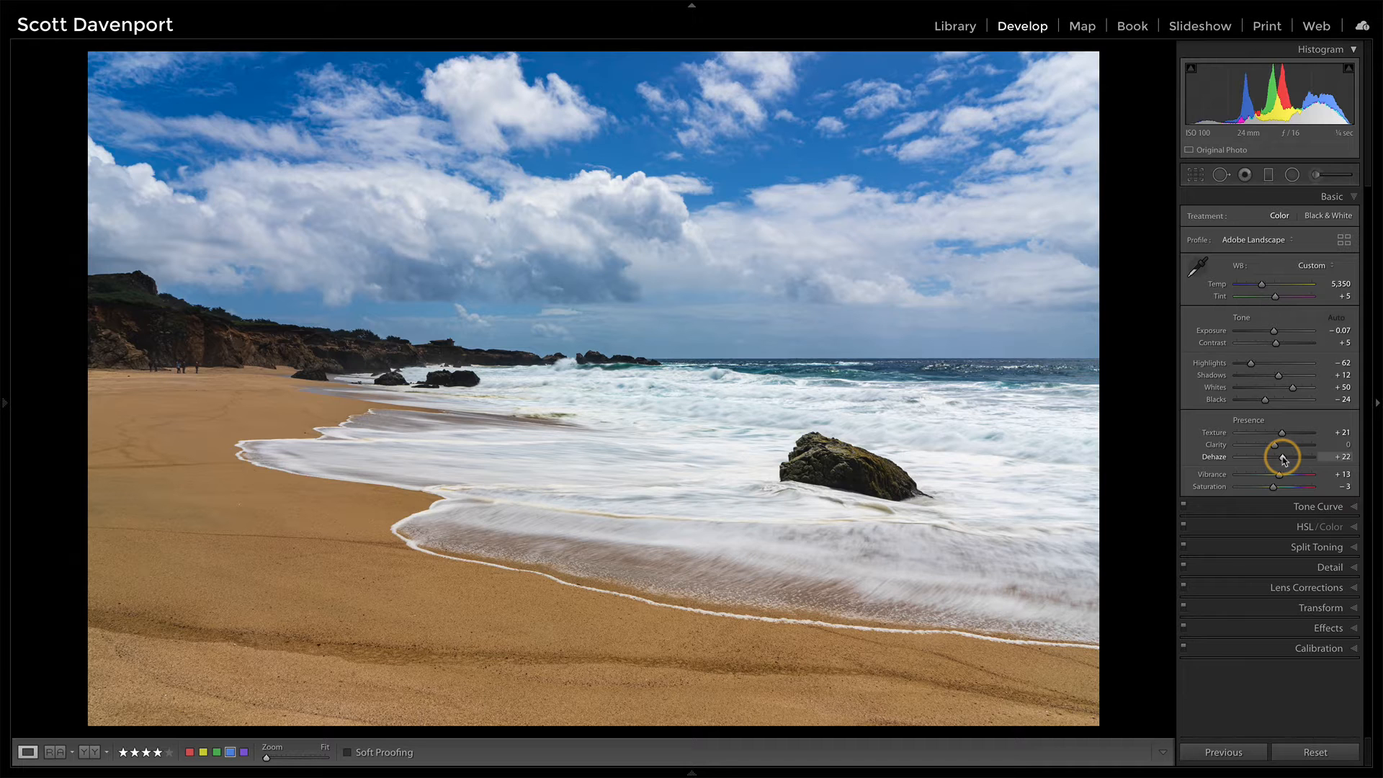
drag(1283, 459, 1277, 461)
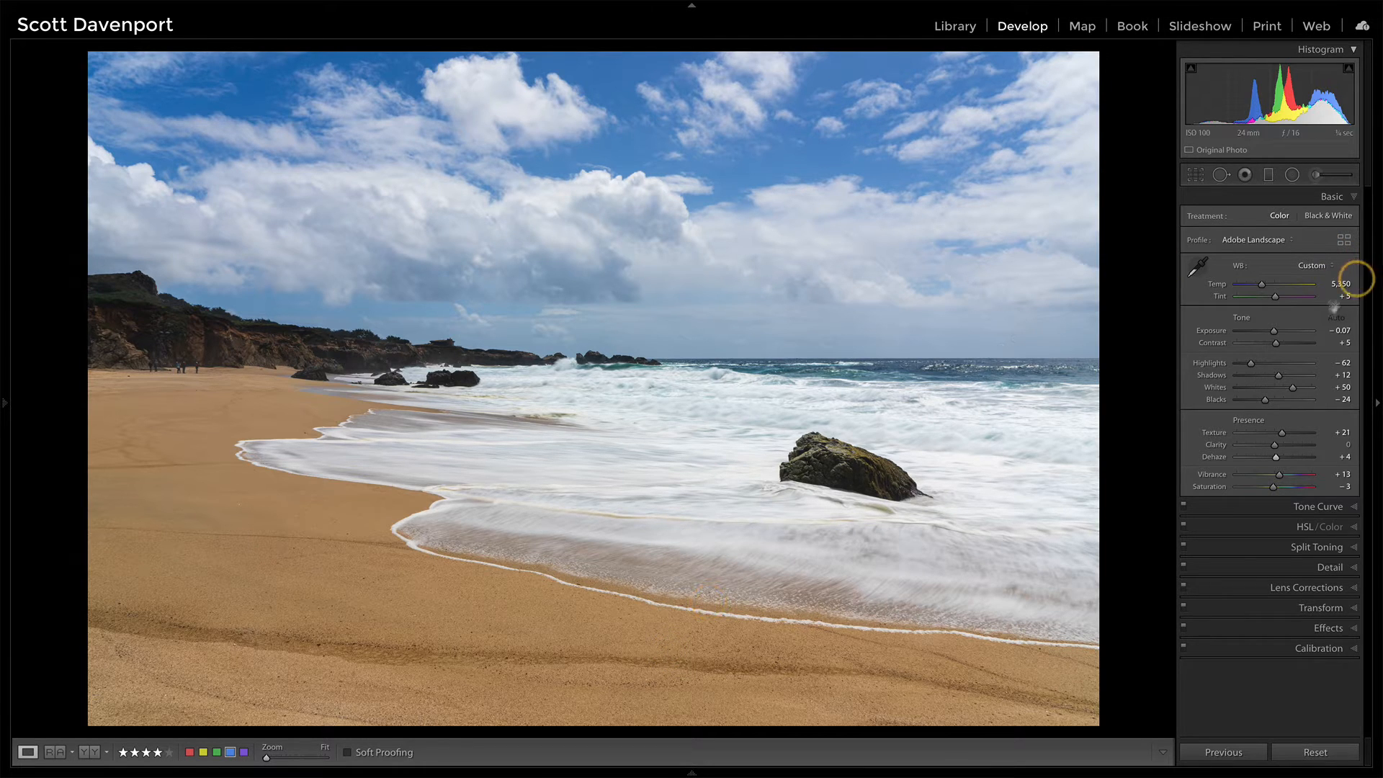
- Draw a wide elliptical radial filter over the dark headland and adjust its placement around the cliffs
click(1292, 175)
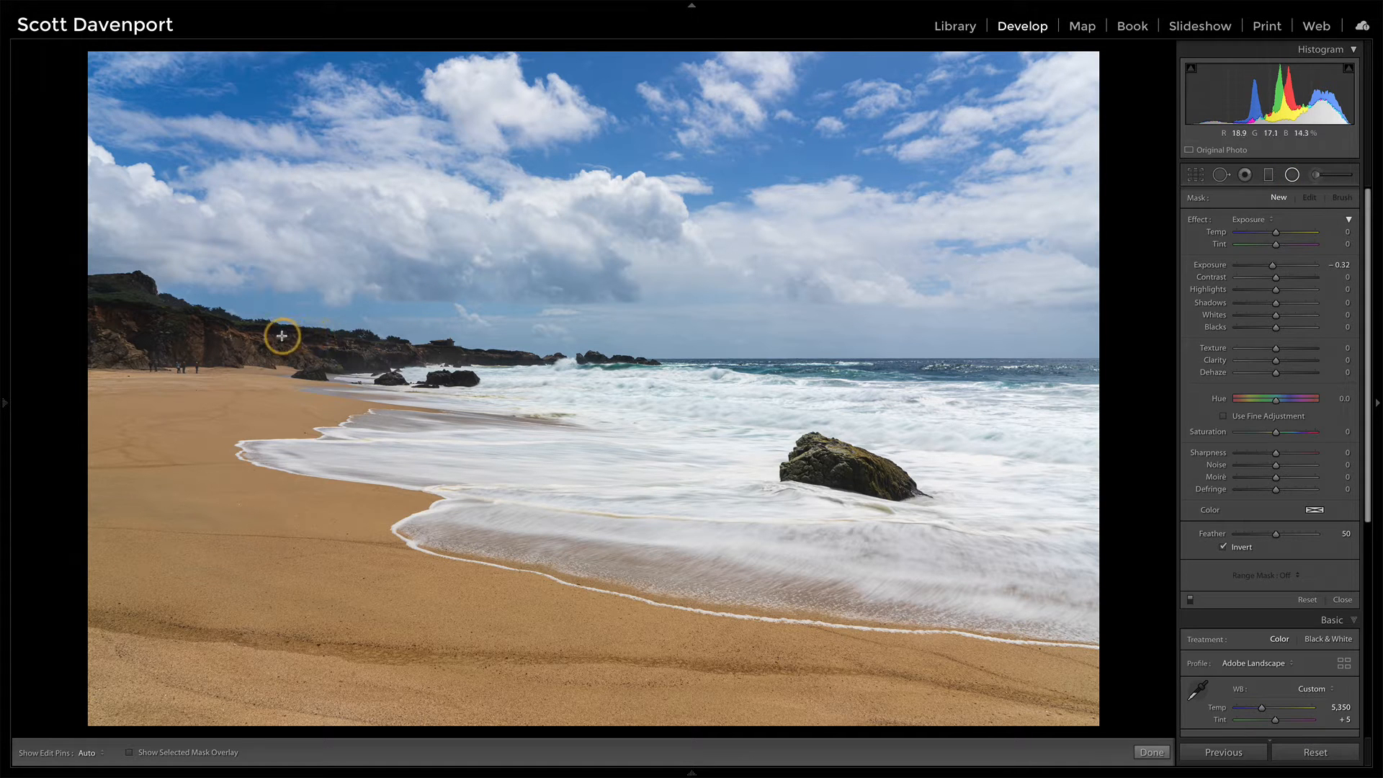
drag(281, 335, 663, 423)
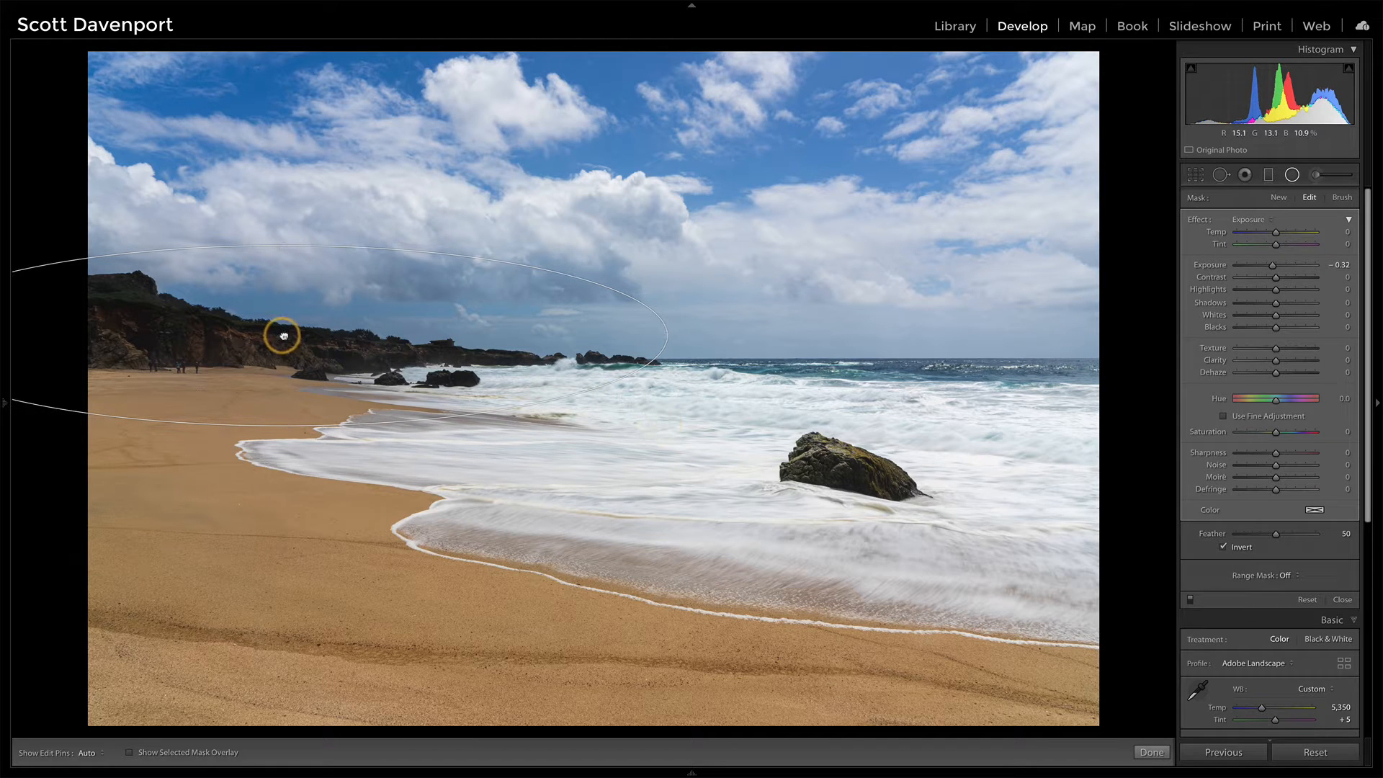
drag(282, 335, 313, 335)
drag(509, 250, 515, 257)
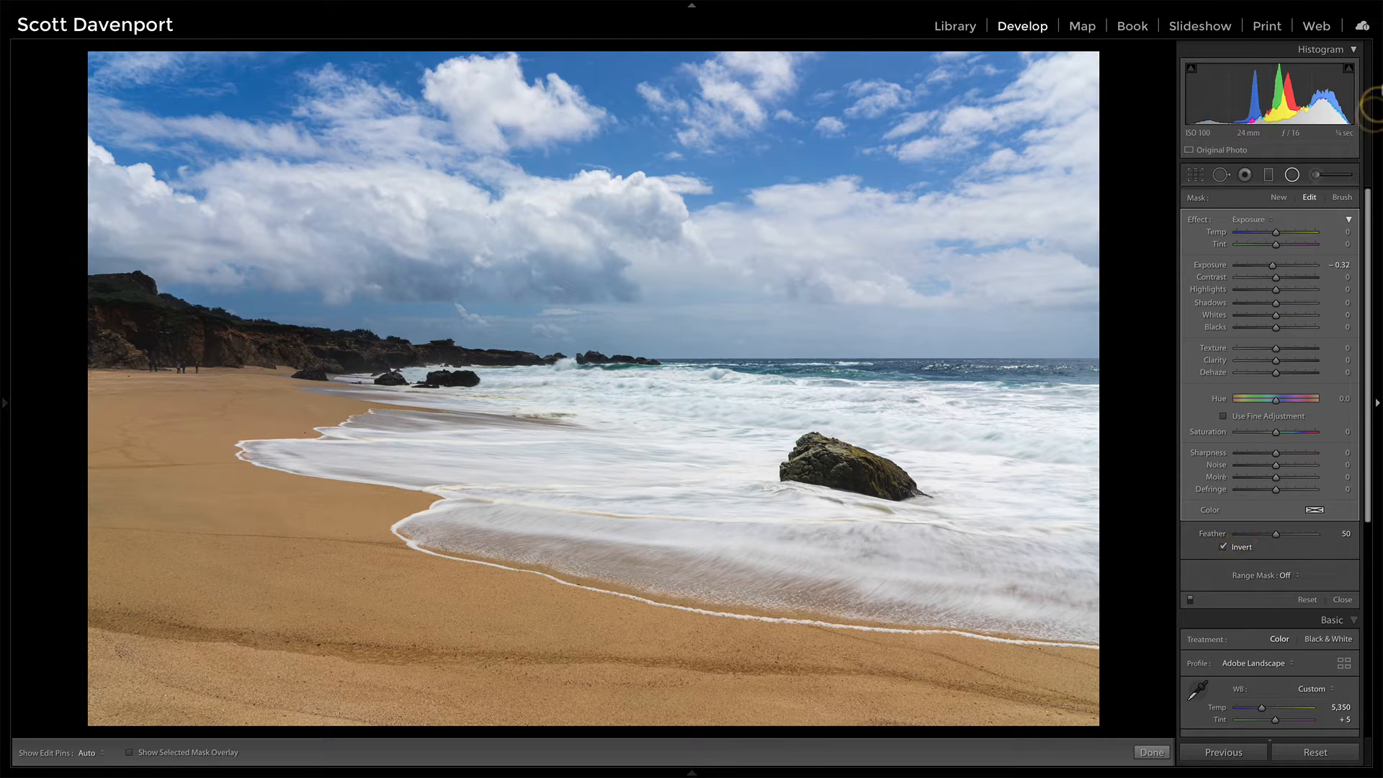
- Restrict the radial filter with a Luminance range mask of 0/32 and smoothness 29, checking the mask overlay while enlarging the ellipse around the headland
click(1351, 50)
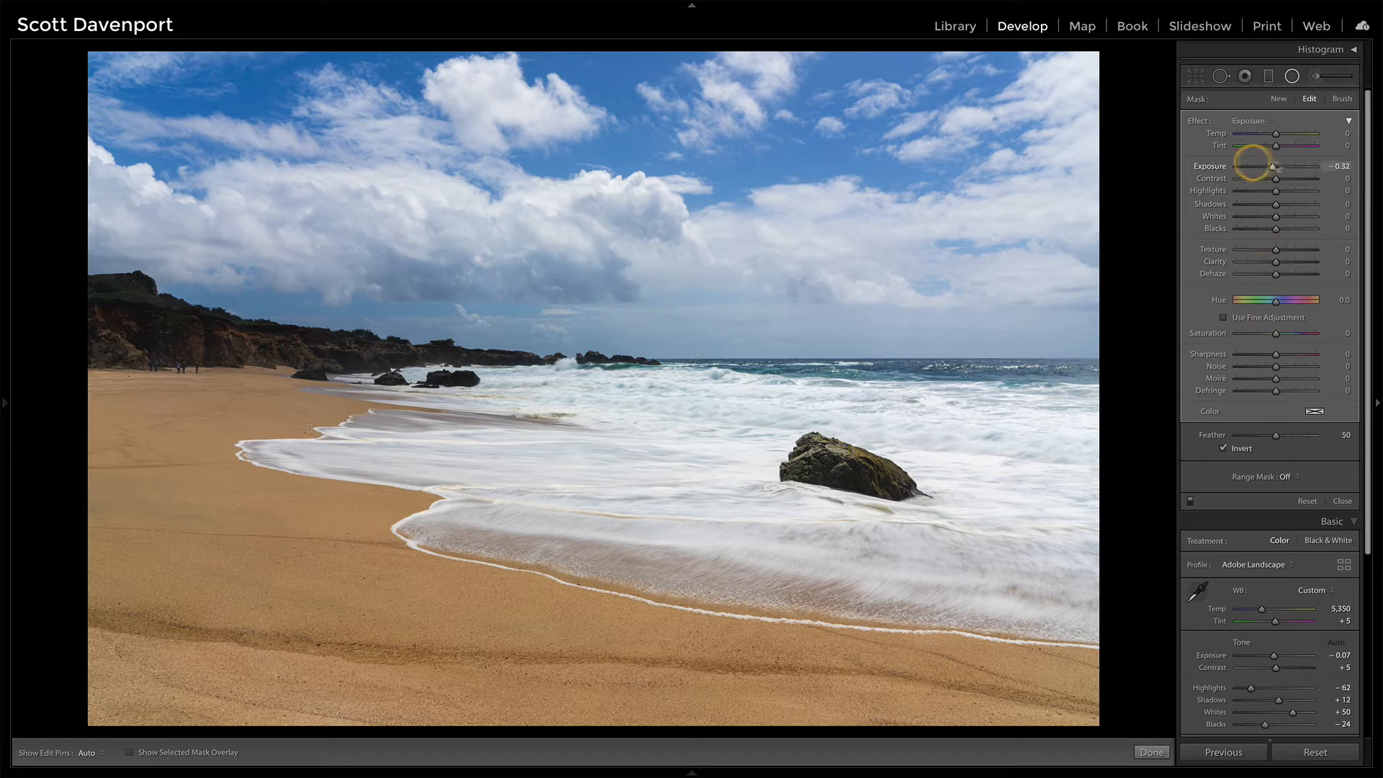
click(1282, 477)
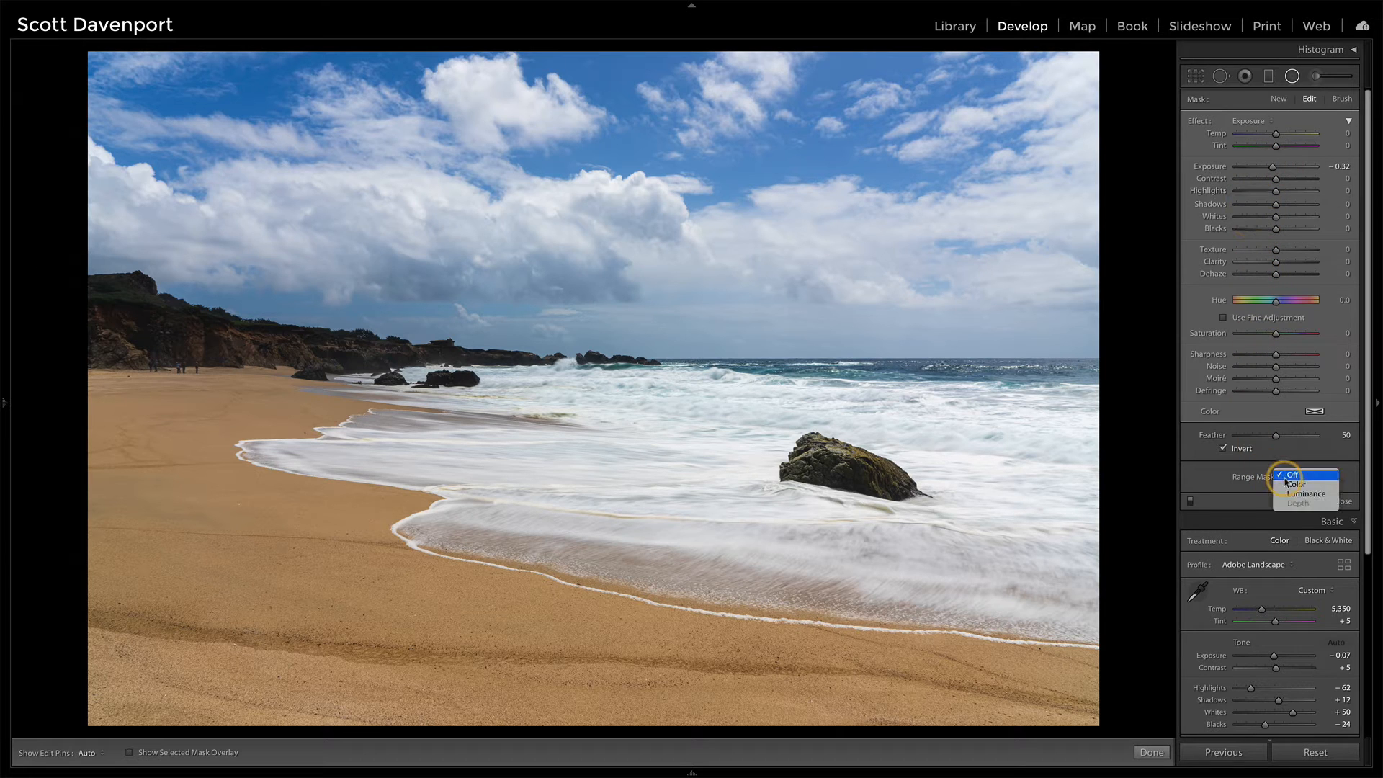
click(1288, 494)
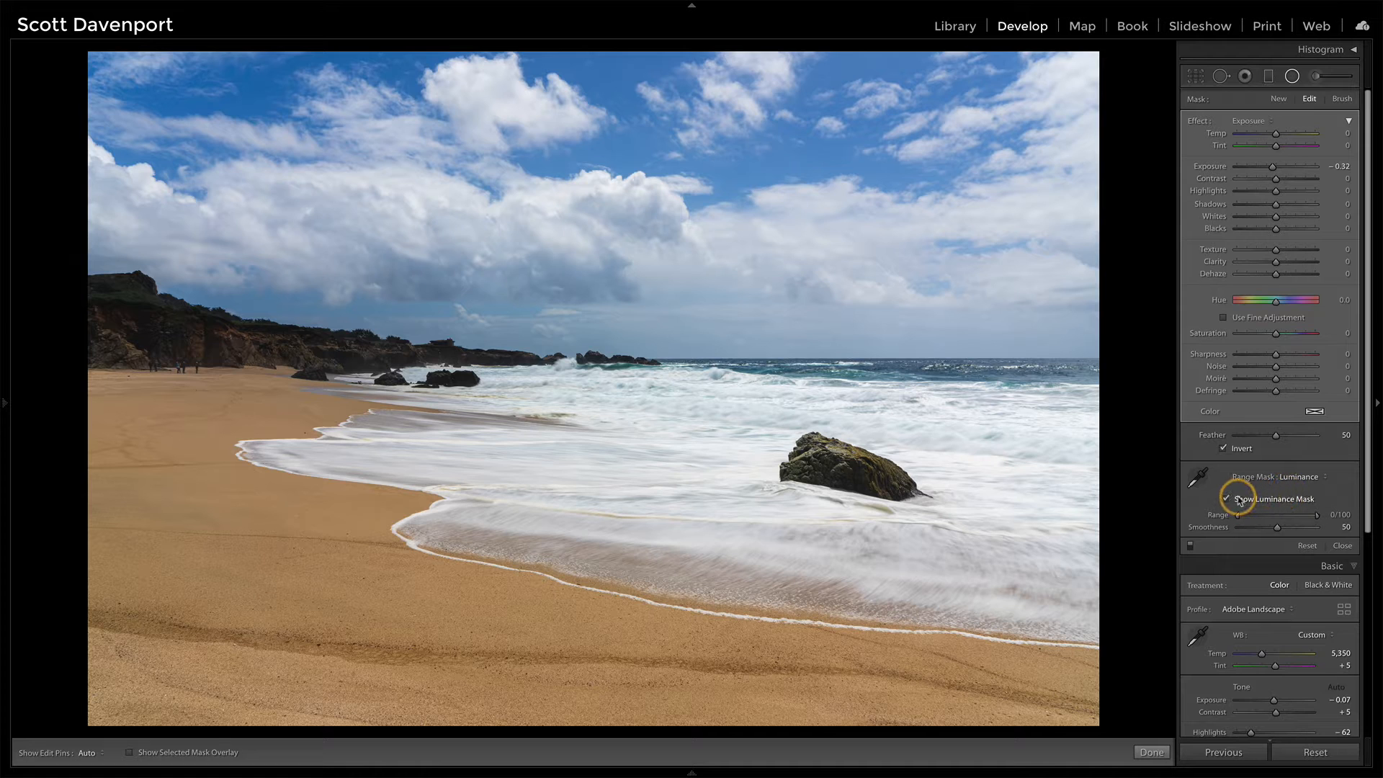
click(1238, 499)
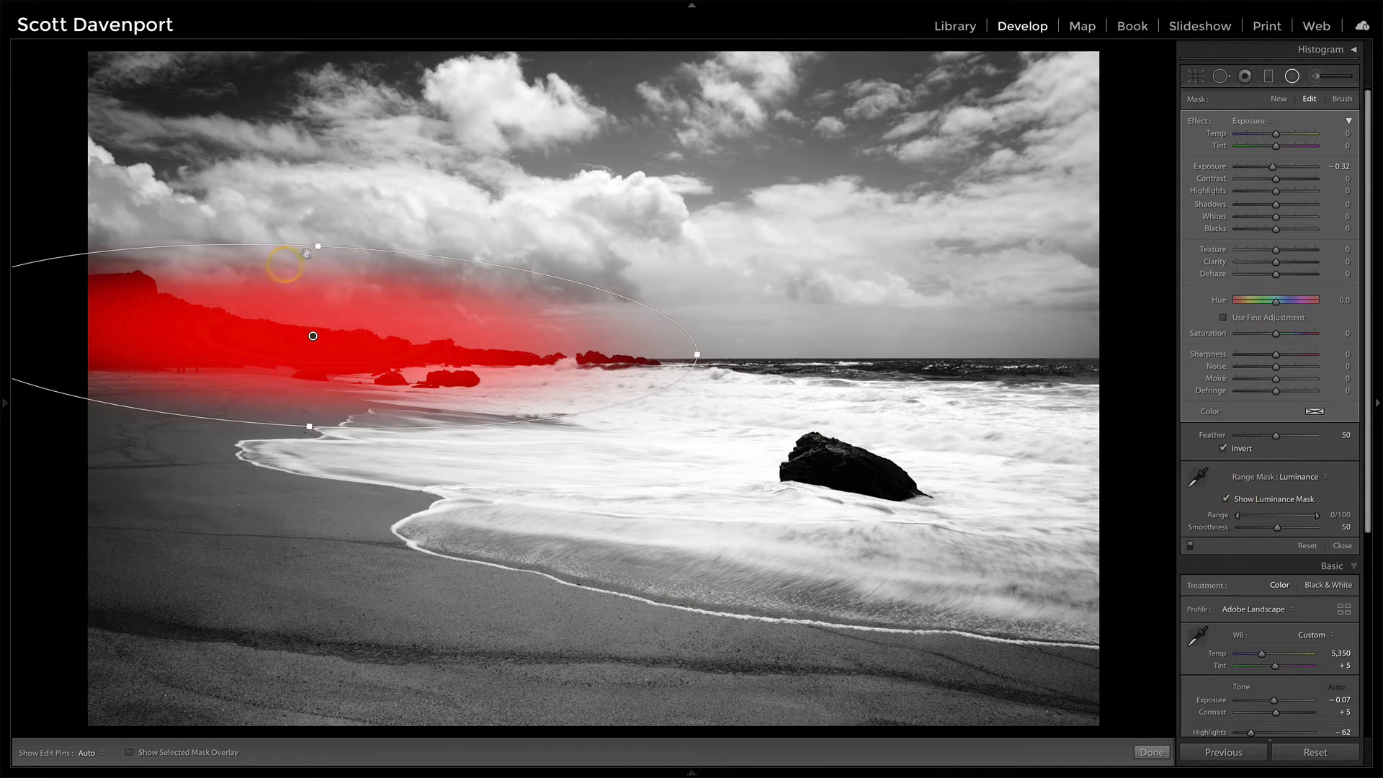
drag(319, 245, 318, 233)
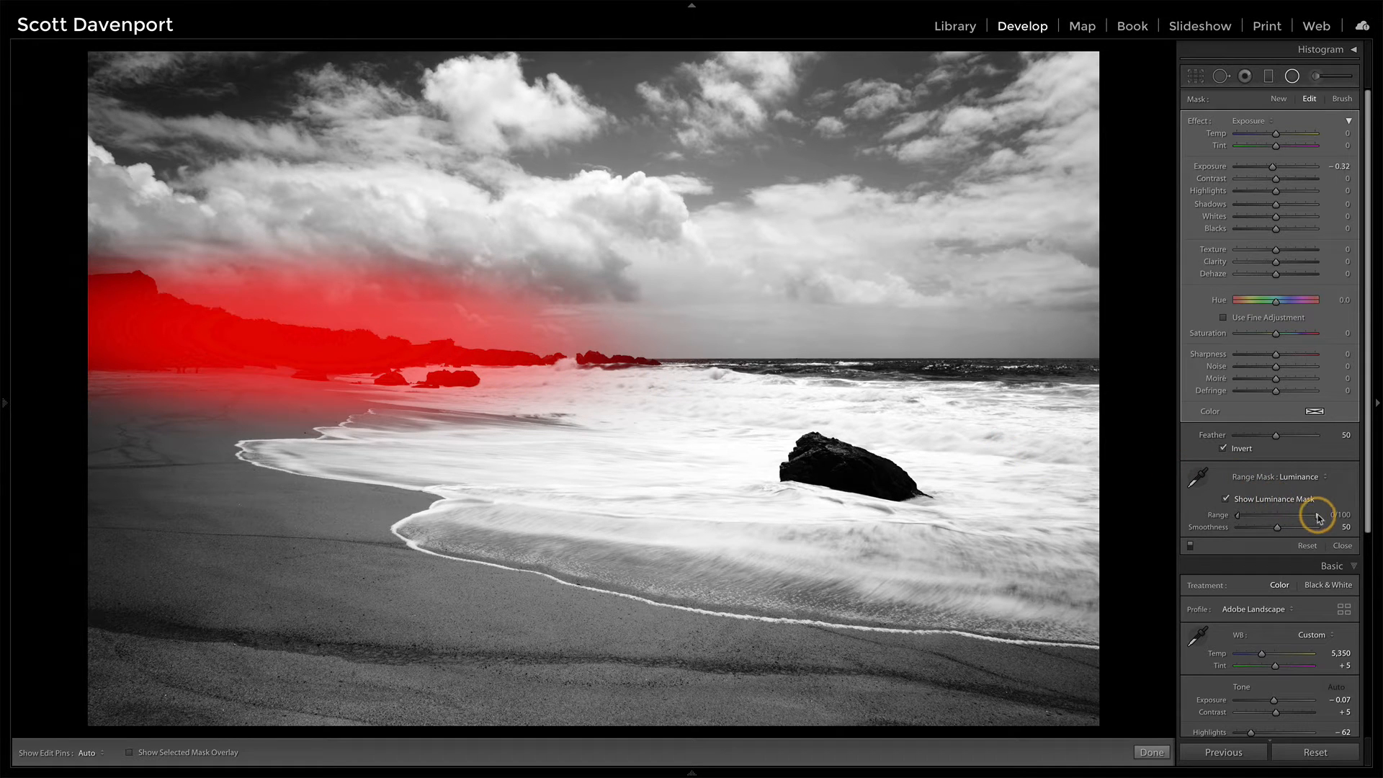
drag(1317, 517, 1264, 517)
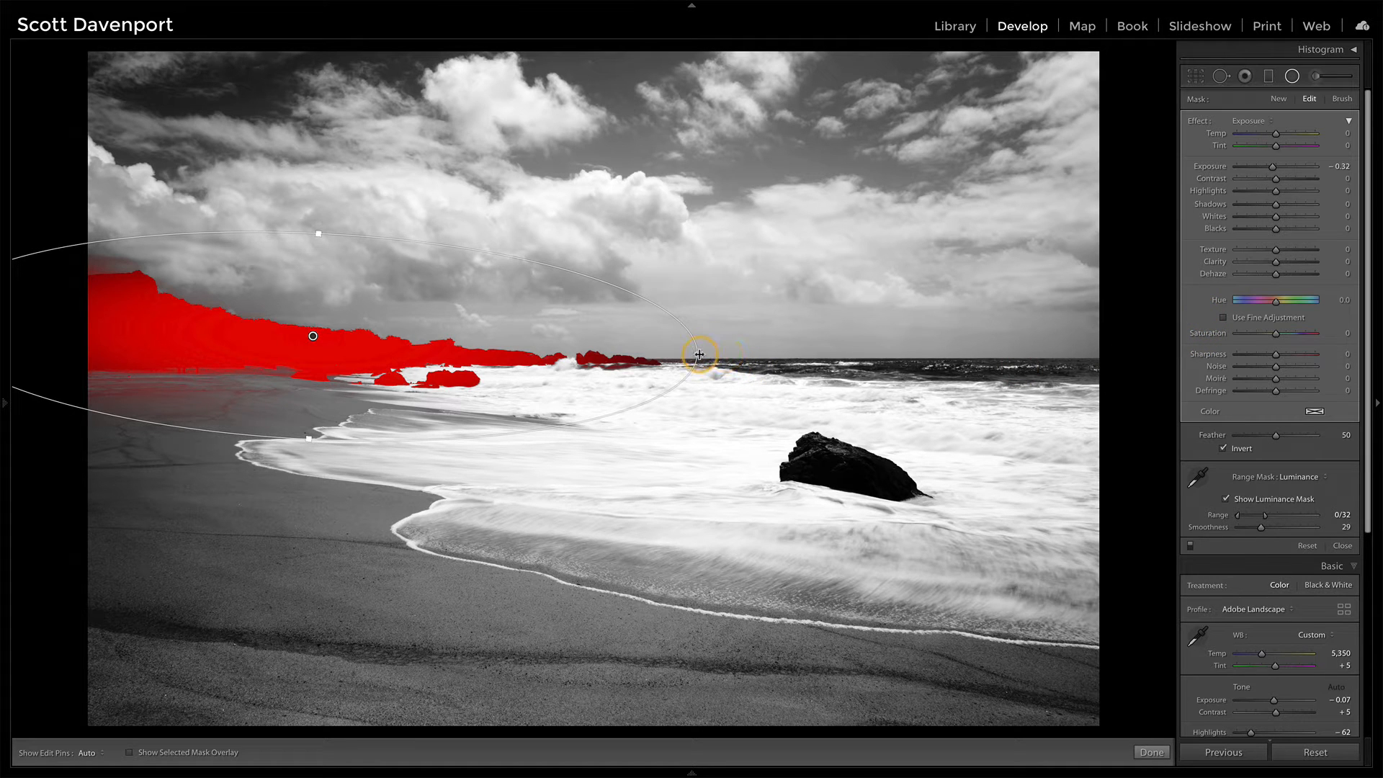
drag(699, 354, 746, 357)
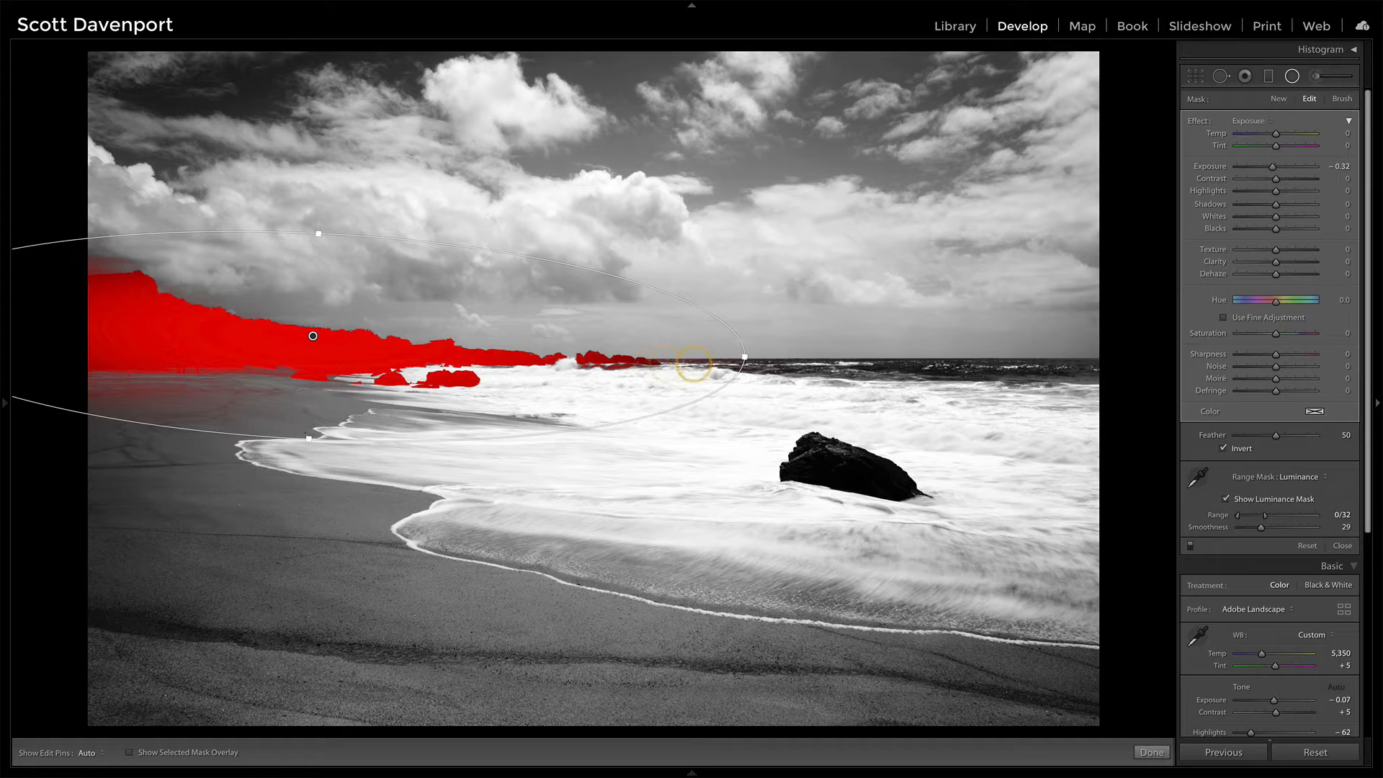
click(1243, 501)
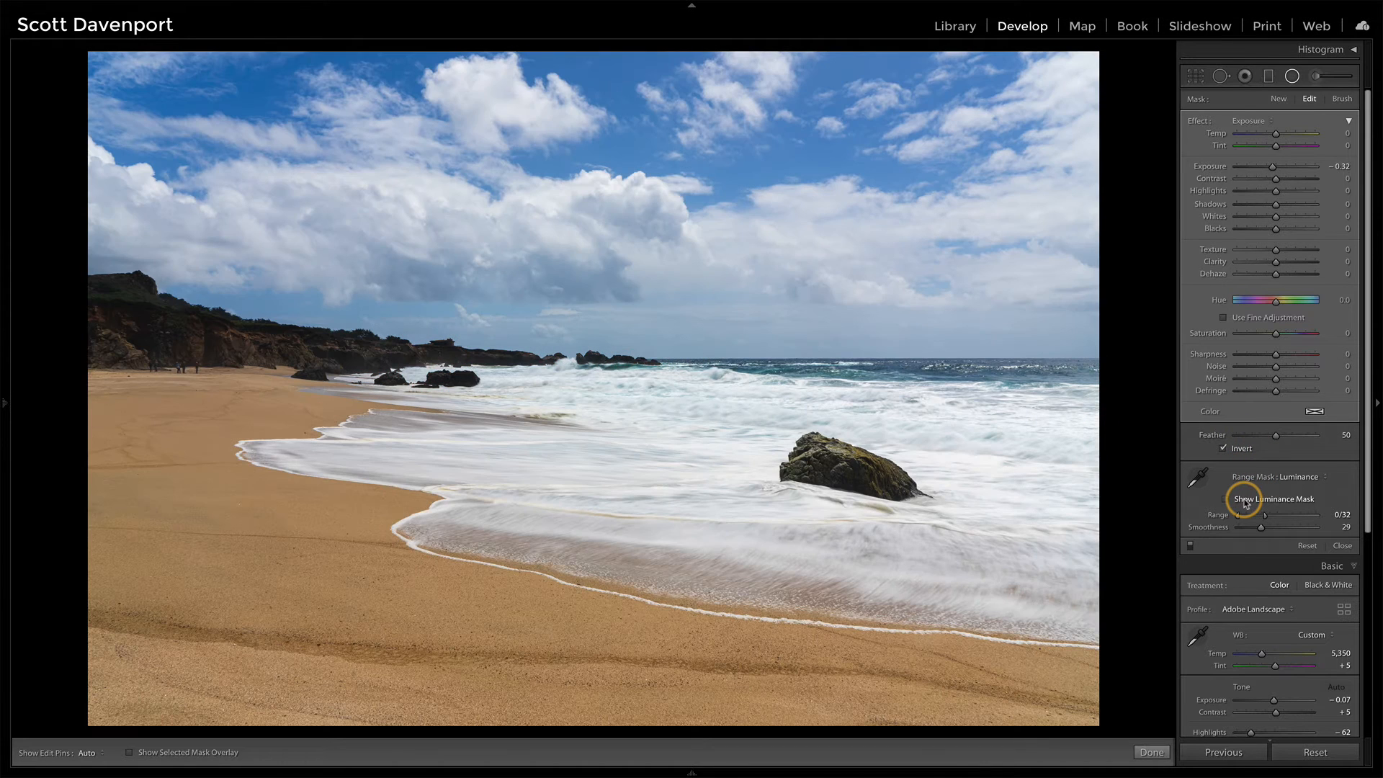
- Set the headland radial filter's Exposure to 0.32, Dehaze to 14 and Texture to 16
double_click(1215, 168)
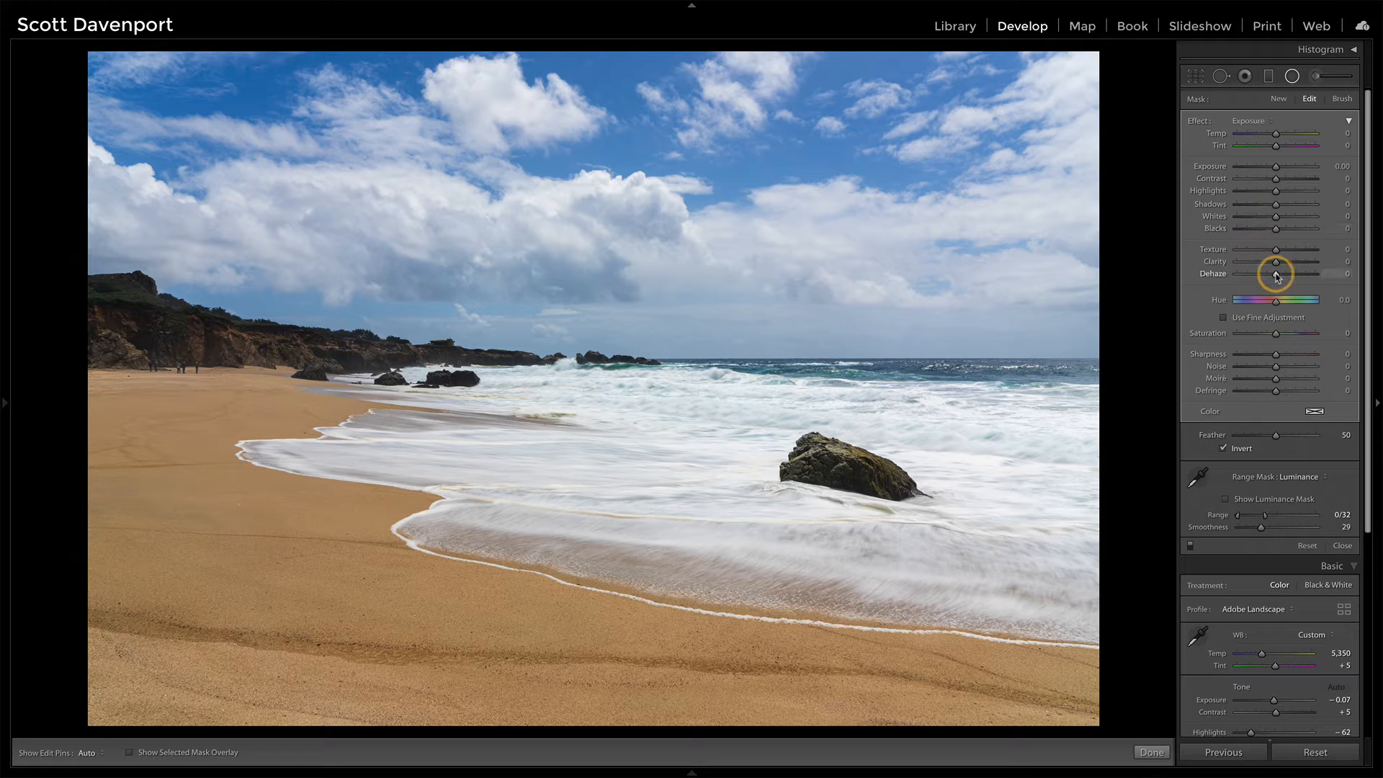
drag(1278, 274, 1280, 275)
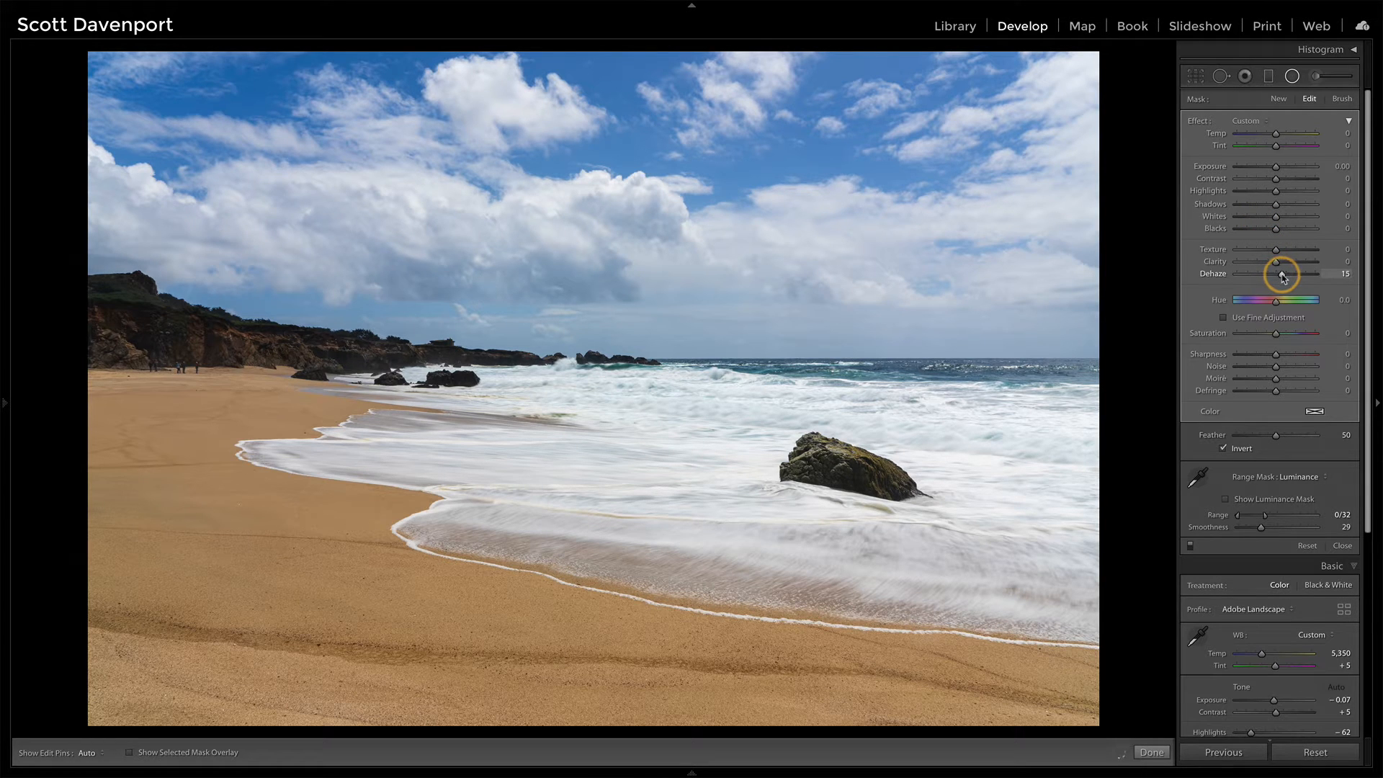
click(1275, 167)
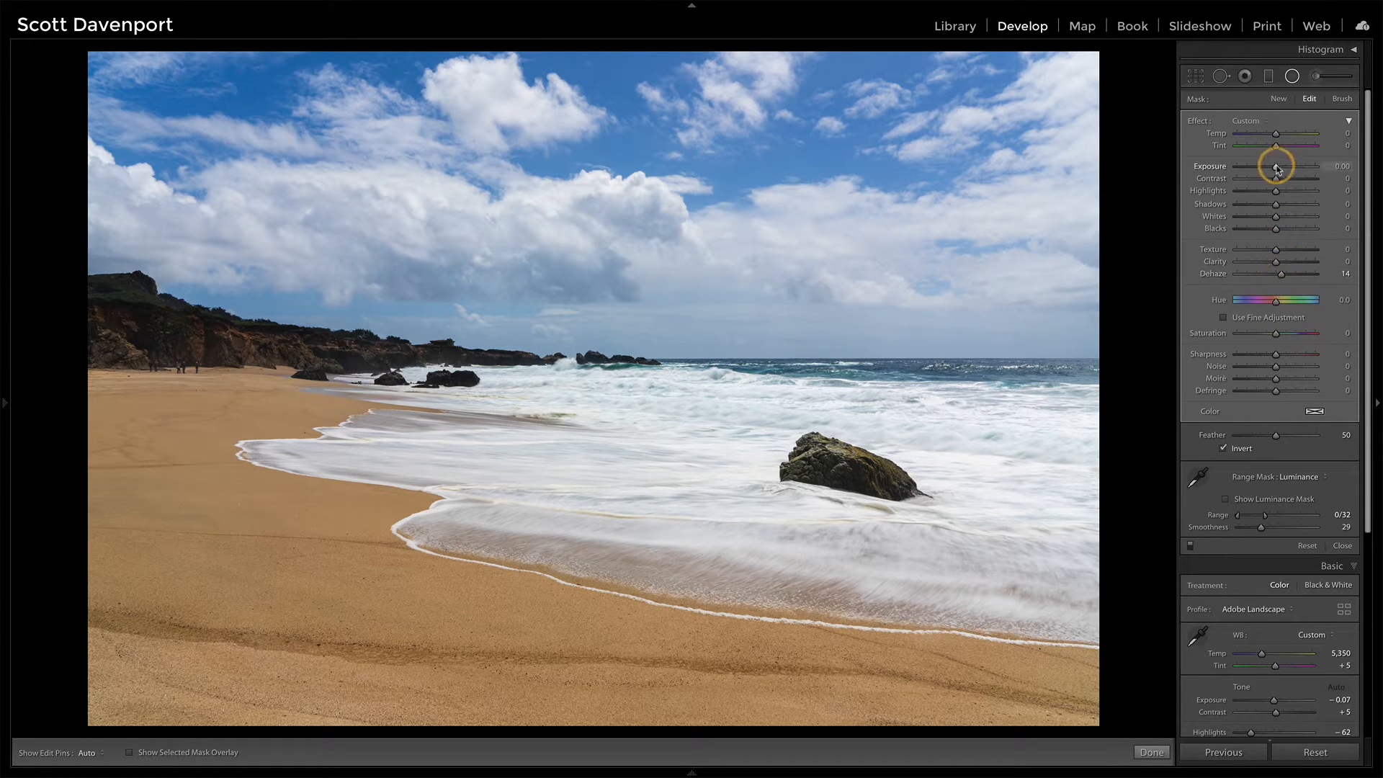
drag(1276, 168, 1280, 169)
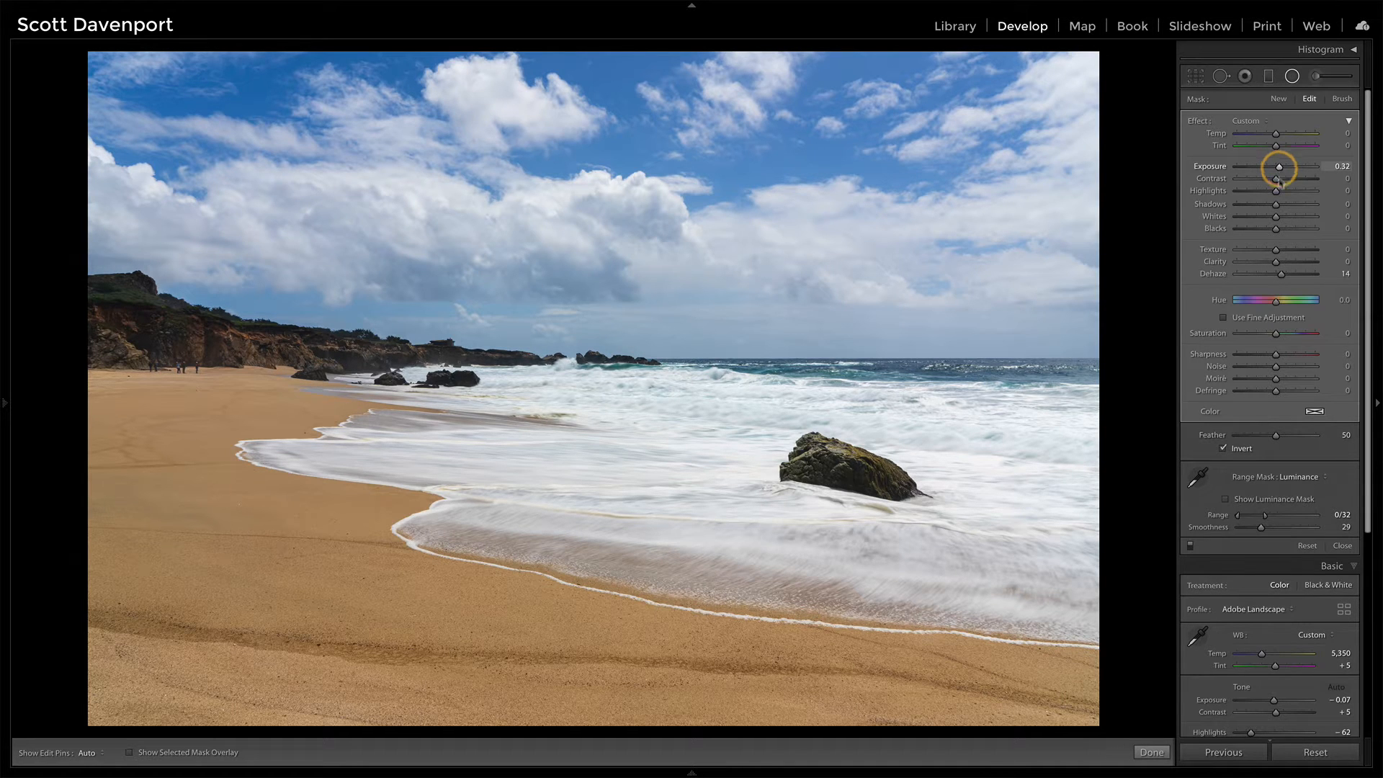
click(1276, 251)
drag(1276, 252, 1284, 253)
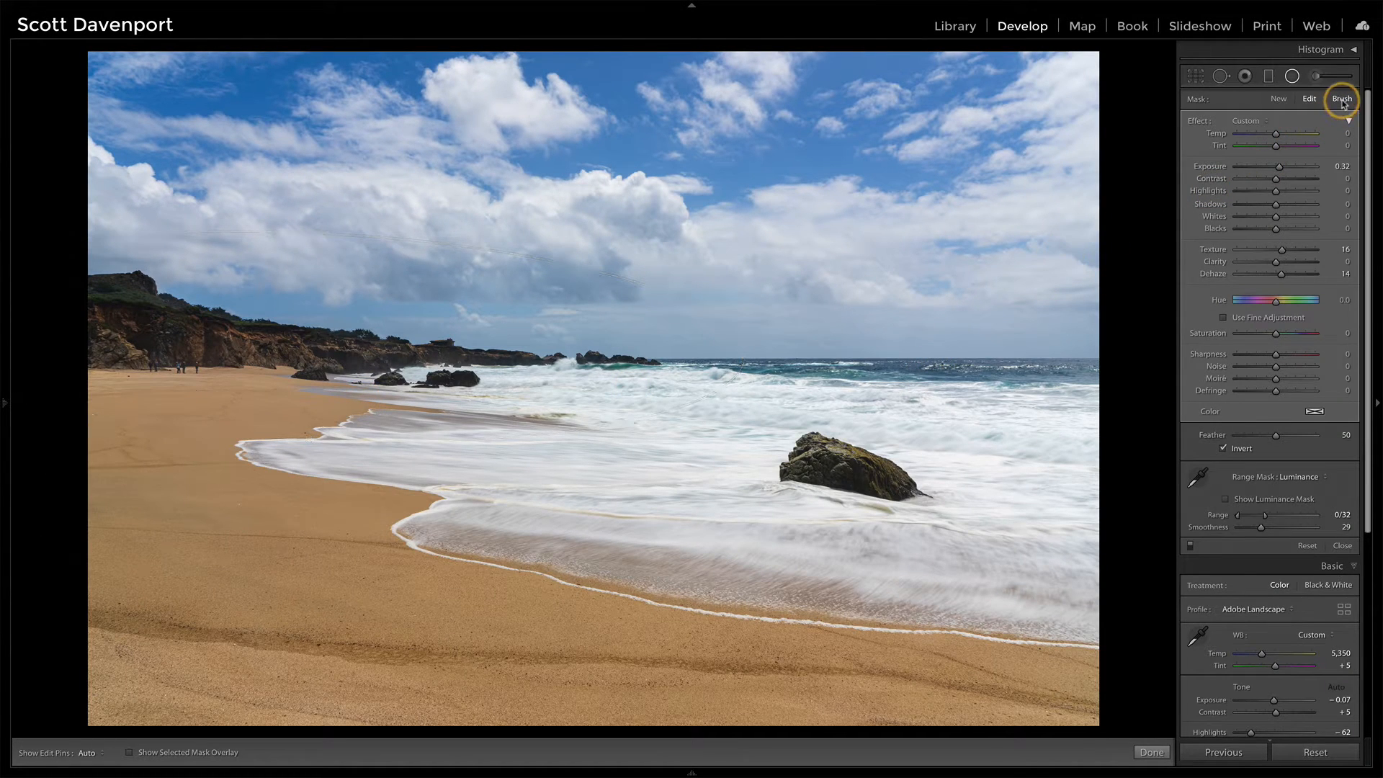
- Erase the mask spill on the sand below the cliffs with a size 4.0 eraser brush, Auto Mask off and the luminance mask shown
click(1341, 99)
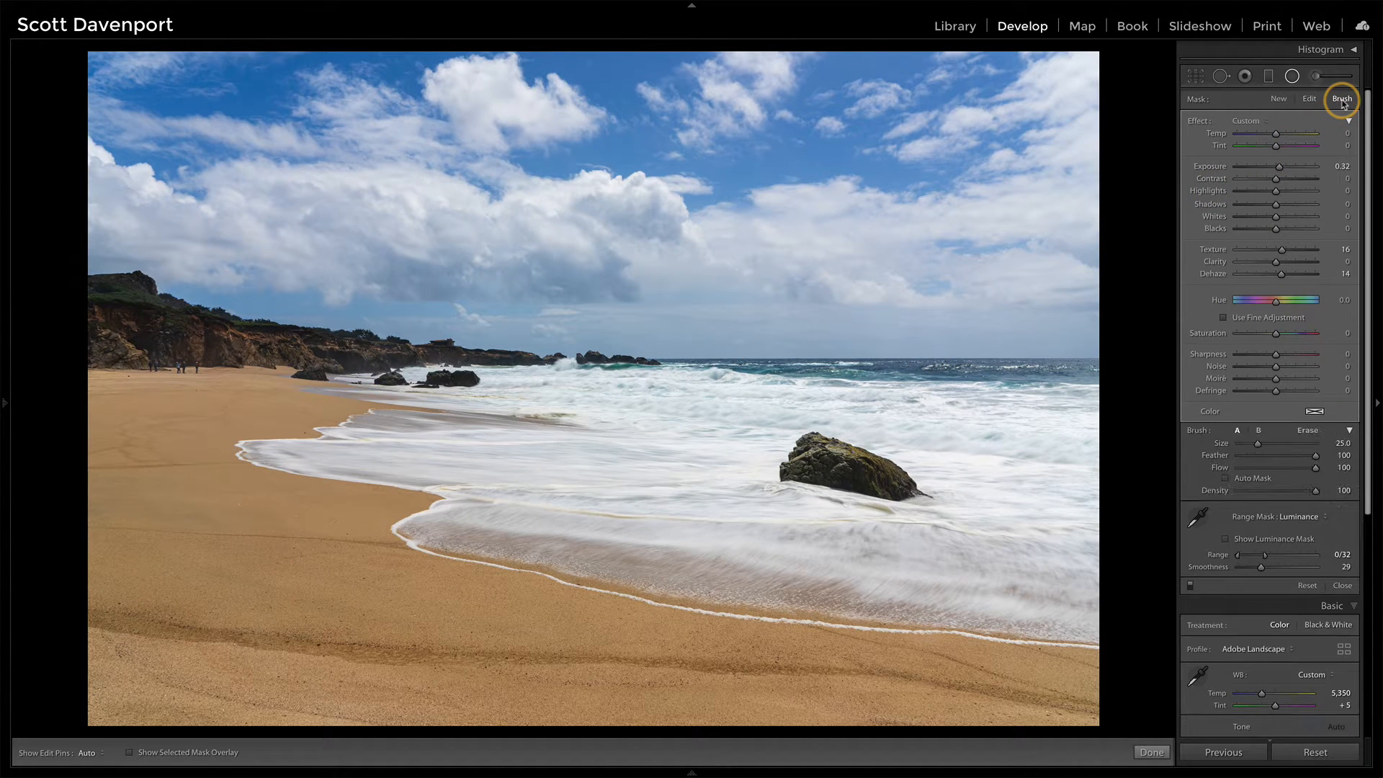
click(1226, 539)
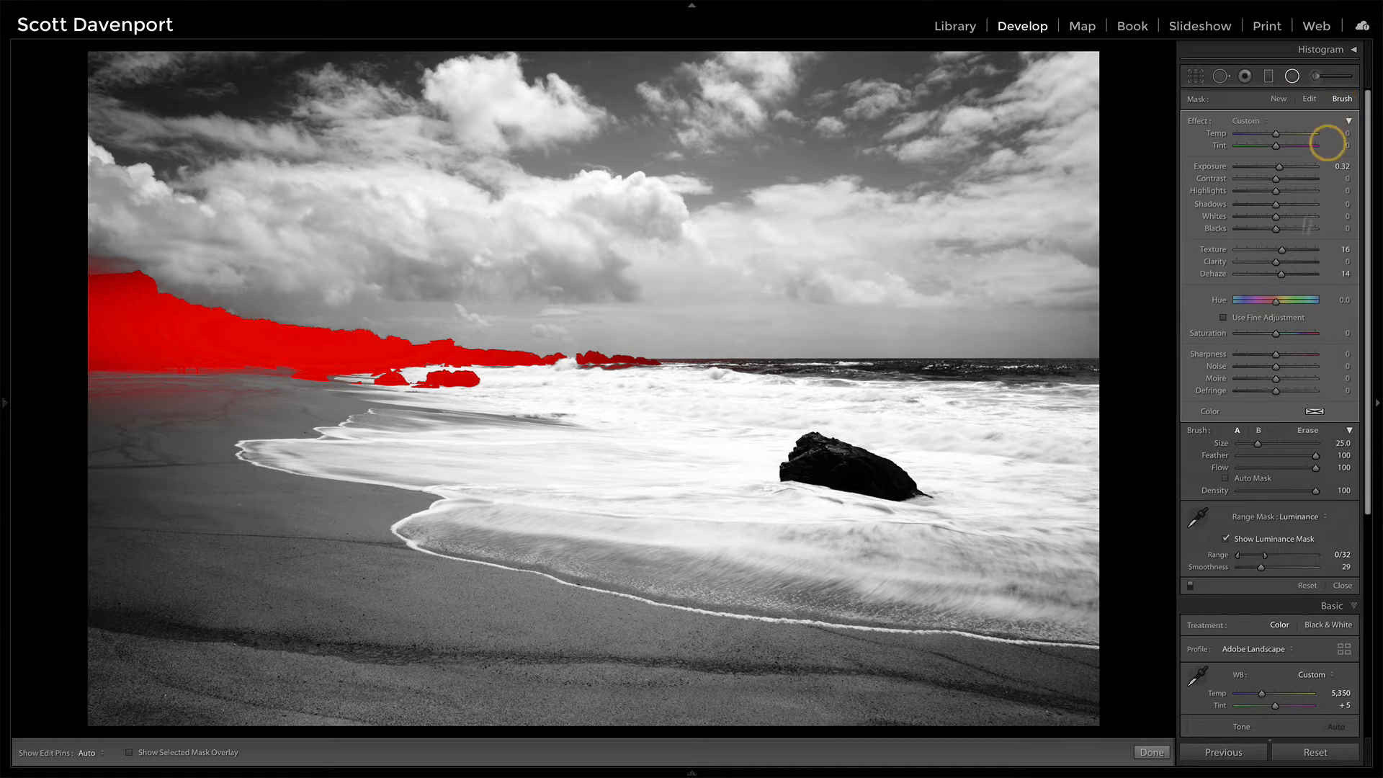
click(1307, 431)
click(1227, 479)
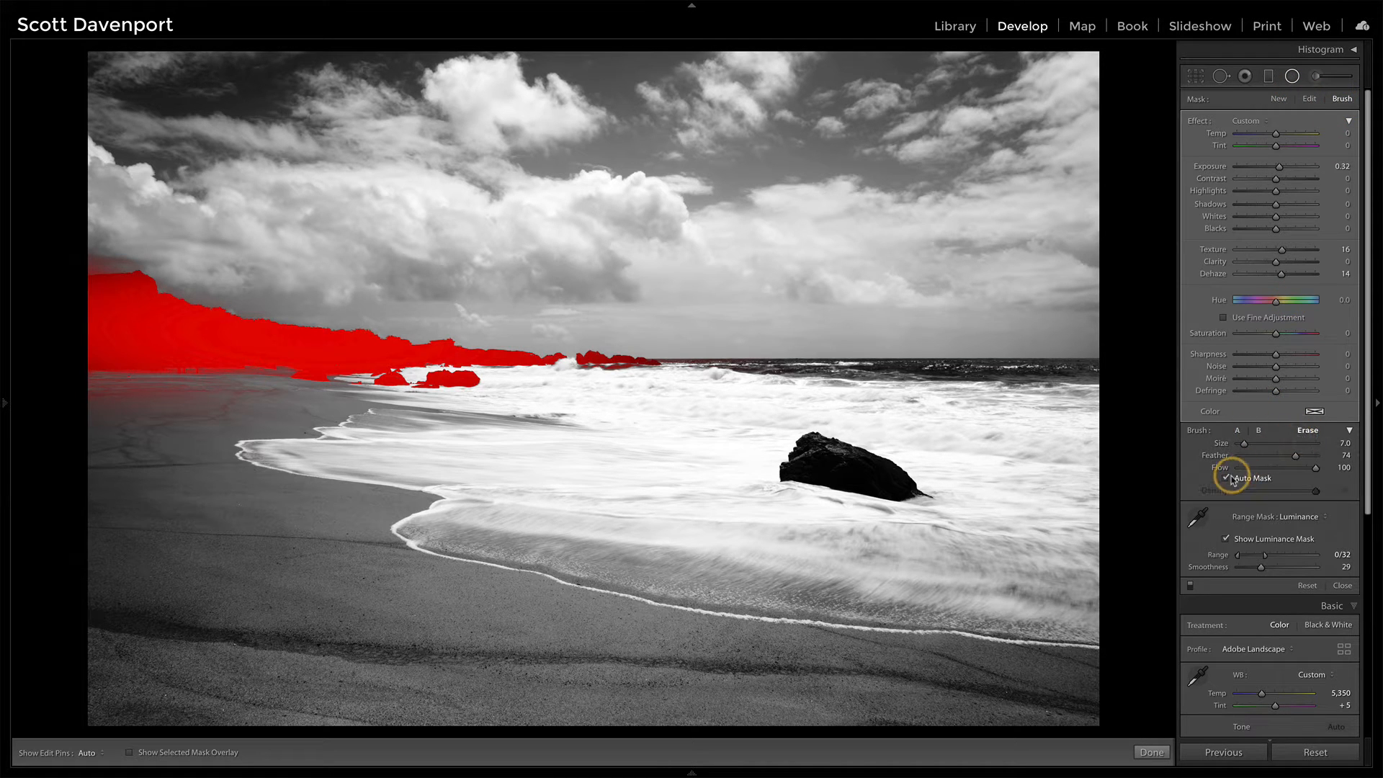
click(1315, 469)
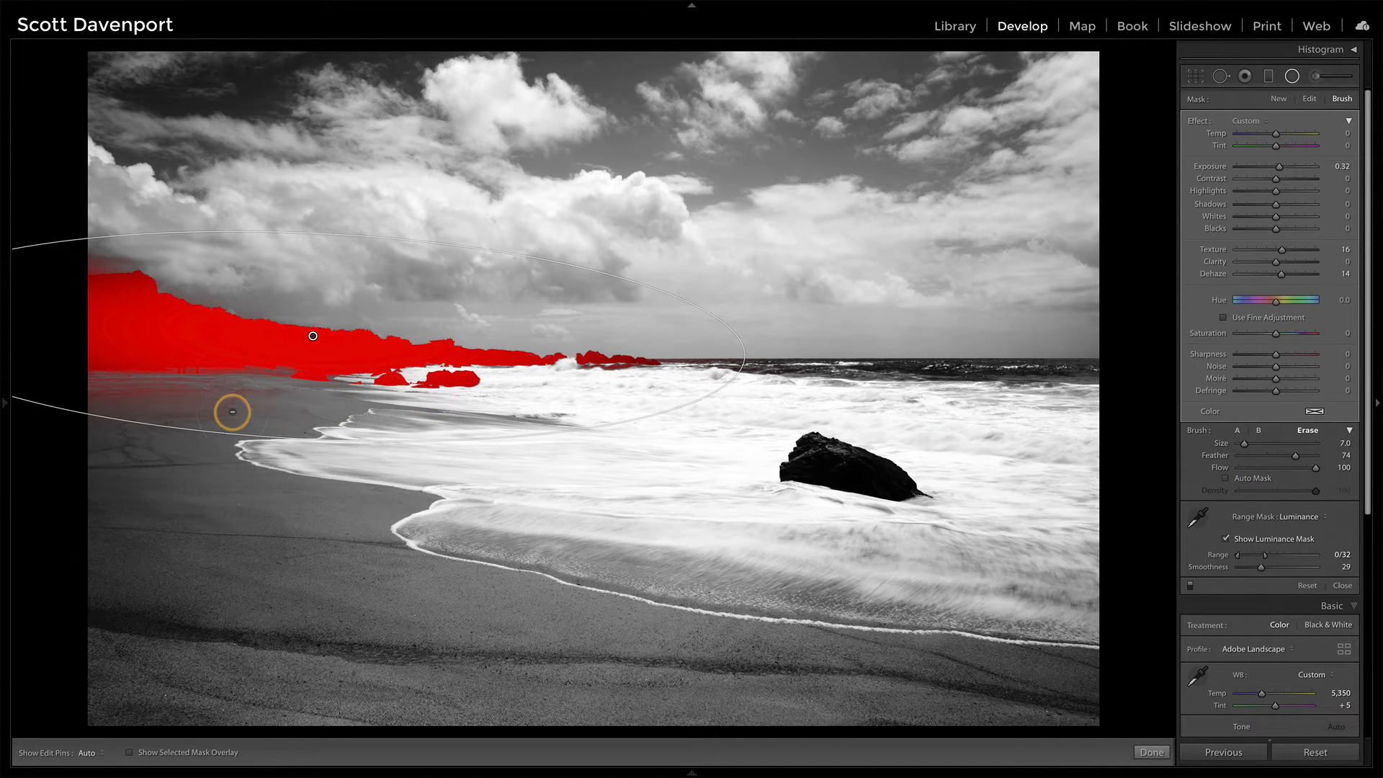
key(bracketleft)
key(bracketleft)
key(h)
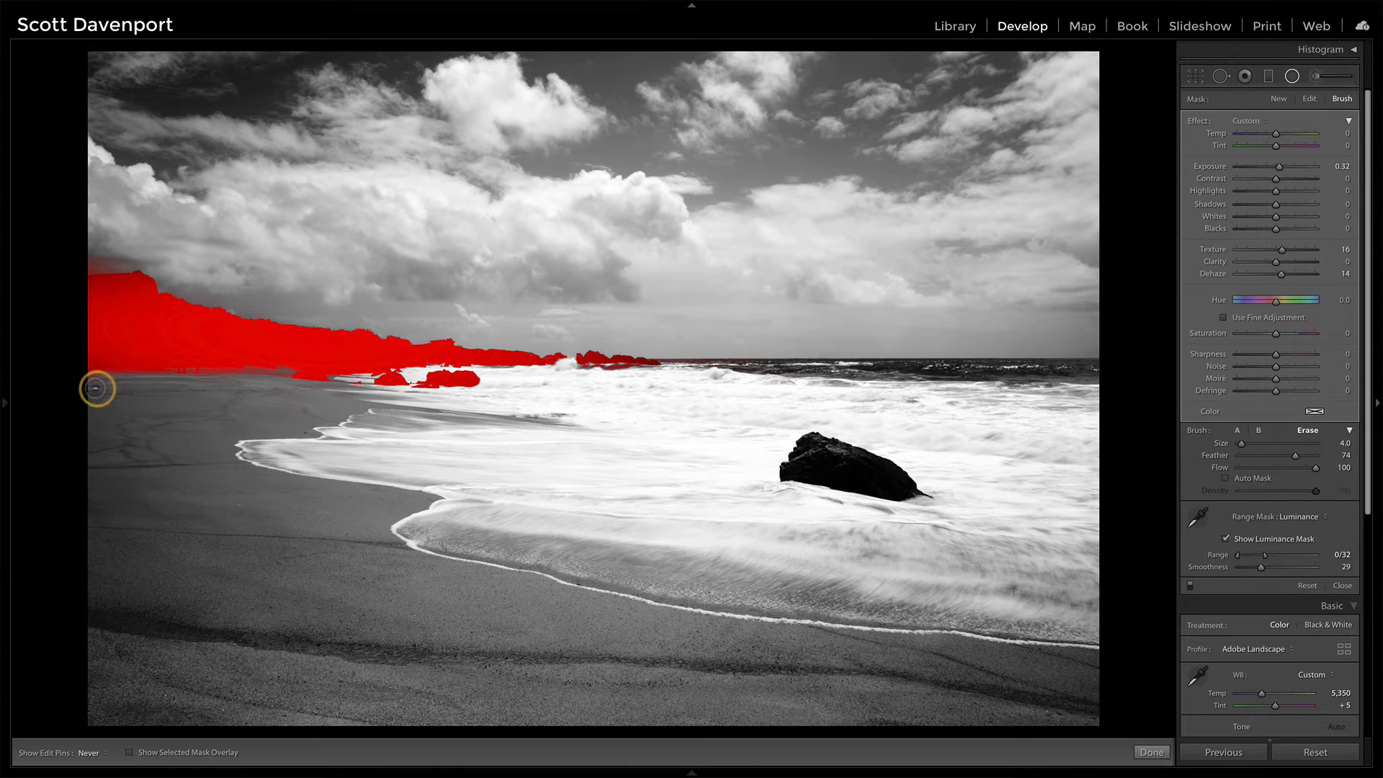
- Erase the mask spill in the sky above the cliffs, hide the luminance mask and finish the radial filter
key(h)
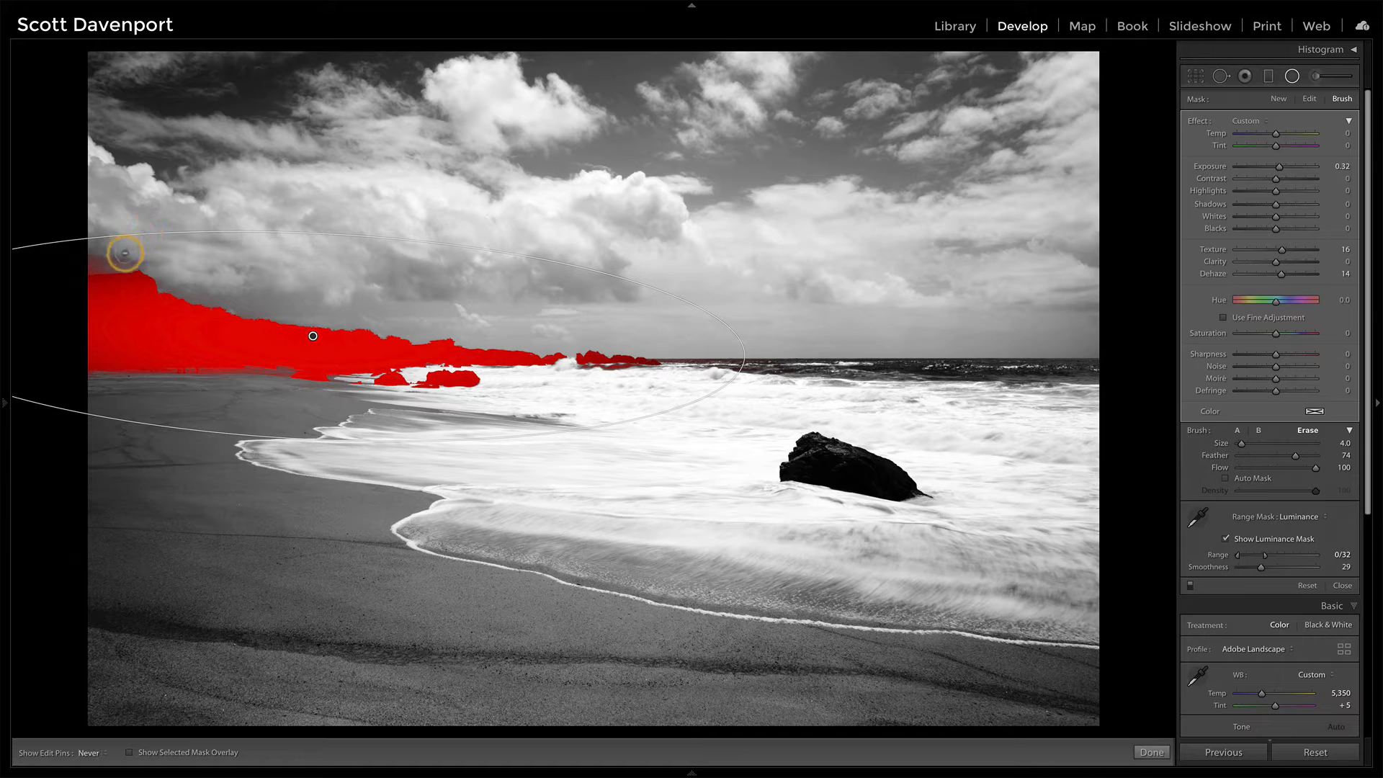
key(h)
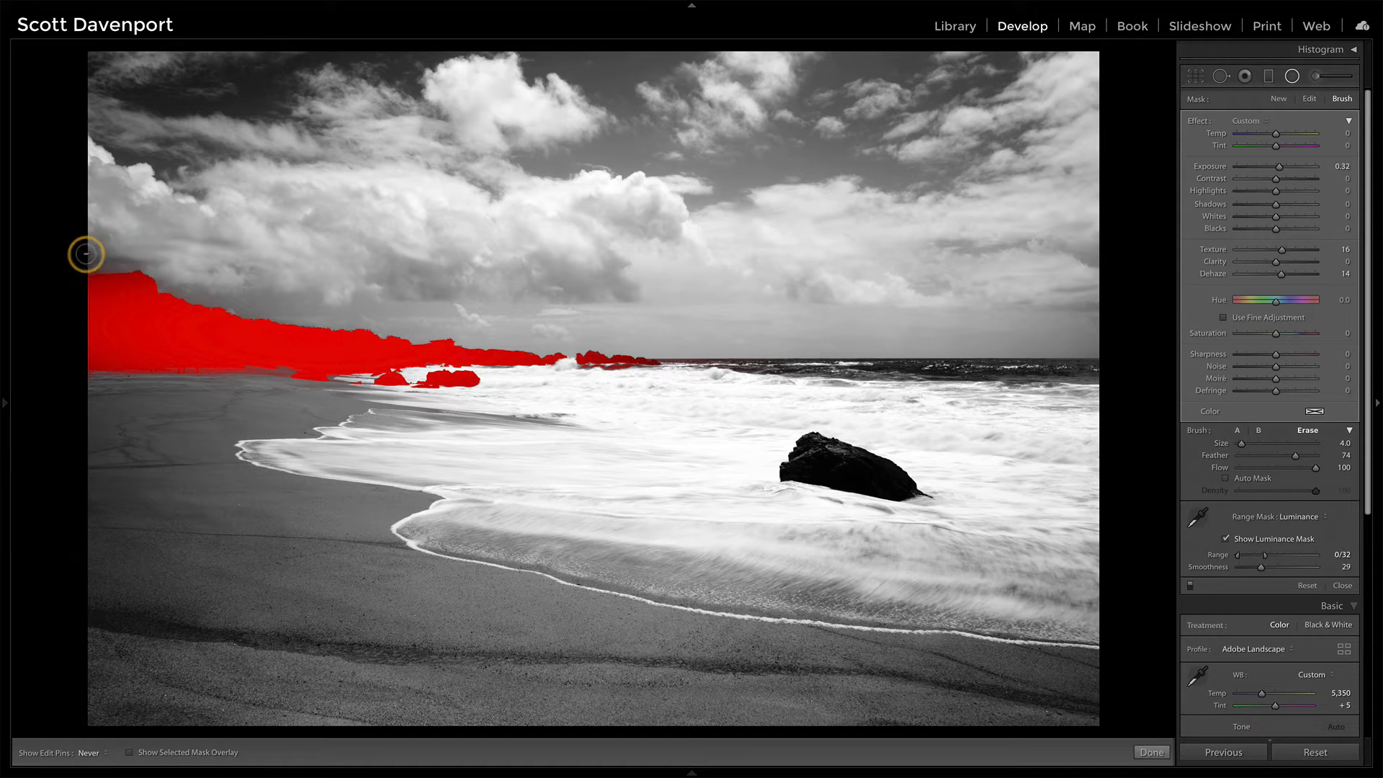
key(h)
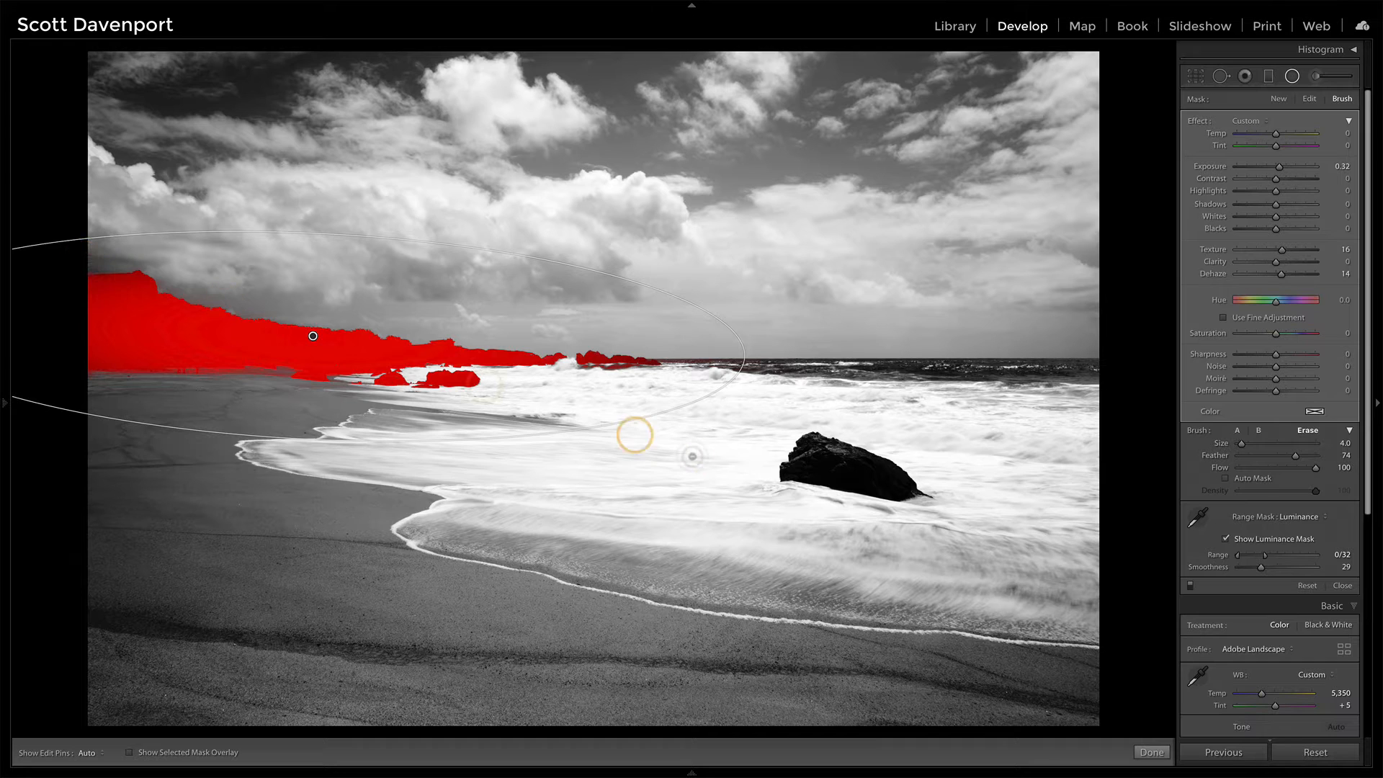
click(1226, 539)
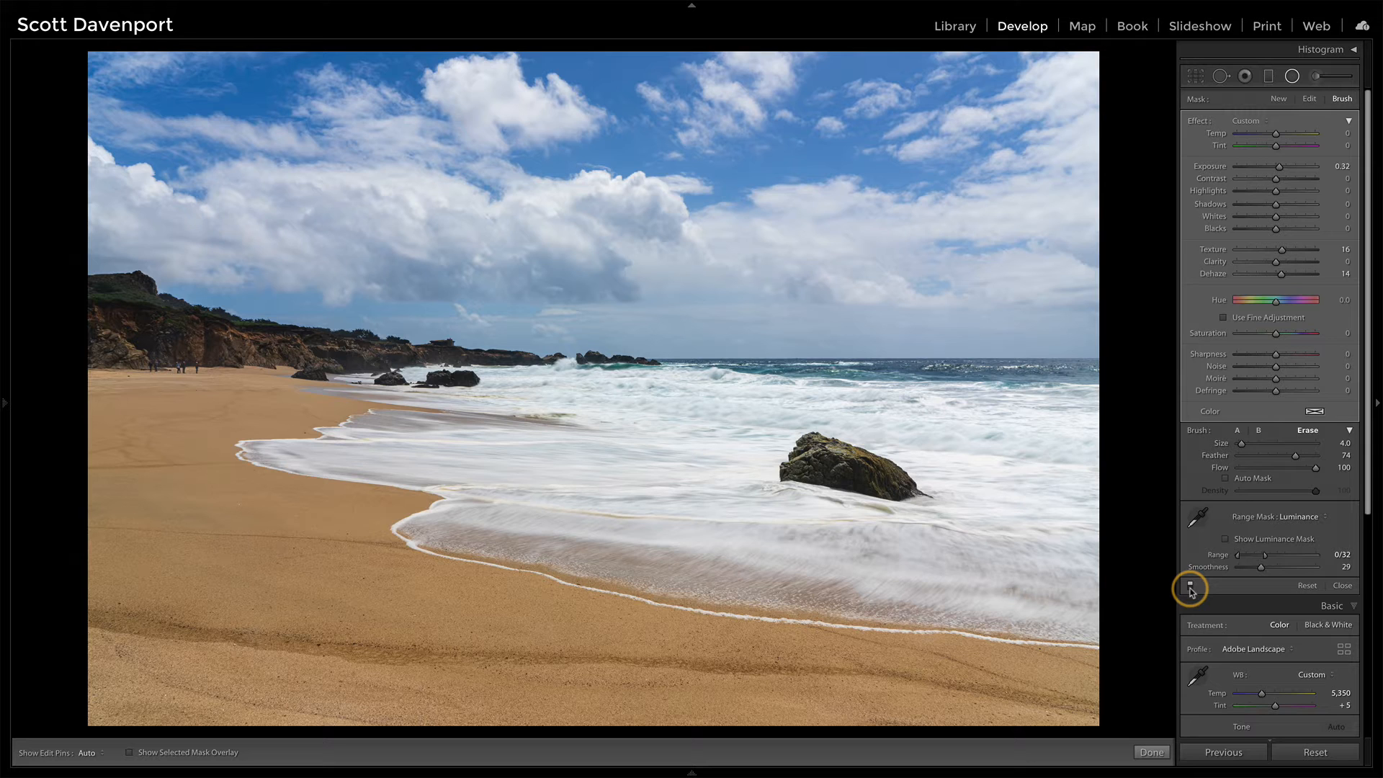
click(1337, 586)
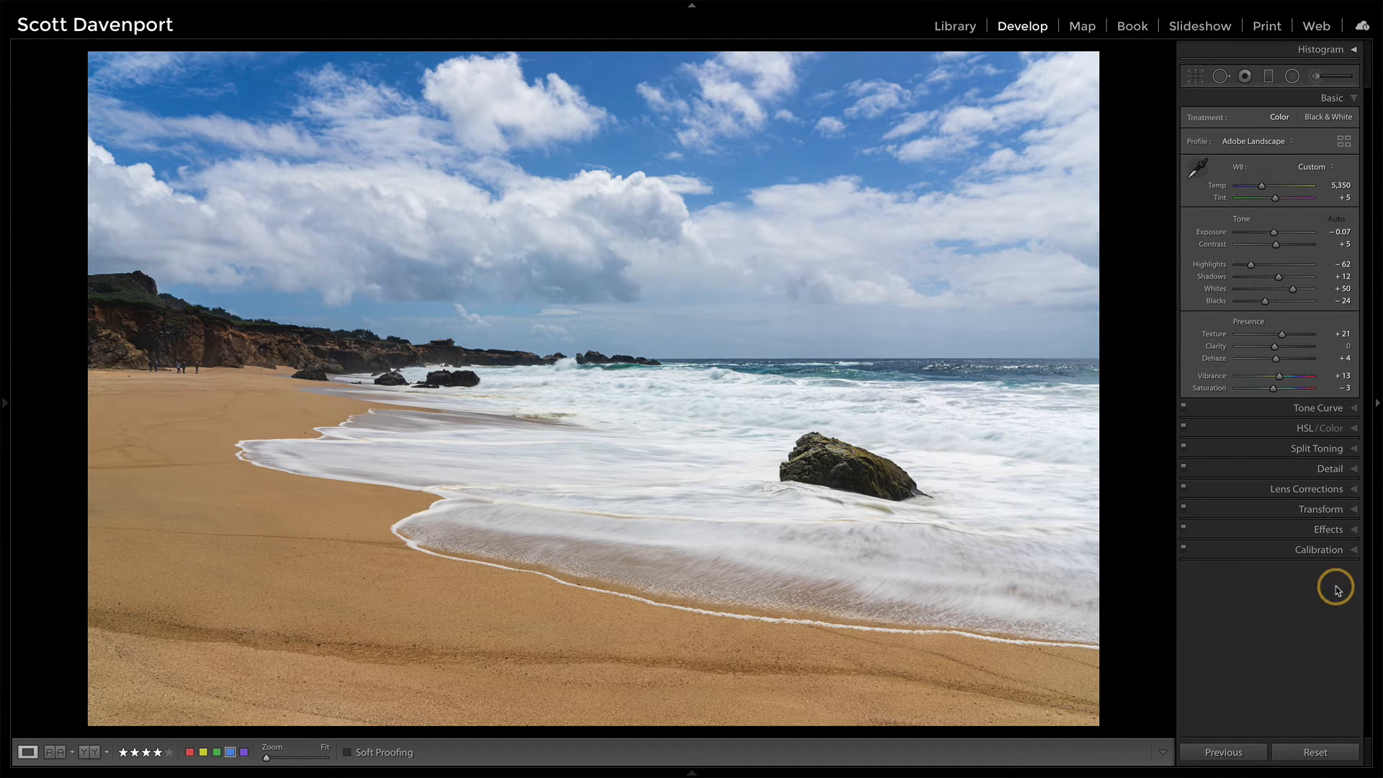
- At 1:1 zoom, use Spot Removal in Clone mode with a reduced feather on the people below the cliffs, and close the tool when done
click(175, 365)
drag(172, 361, 374, 428)
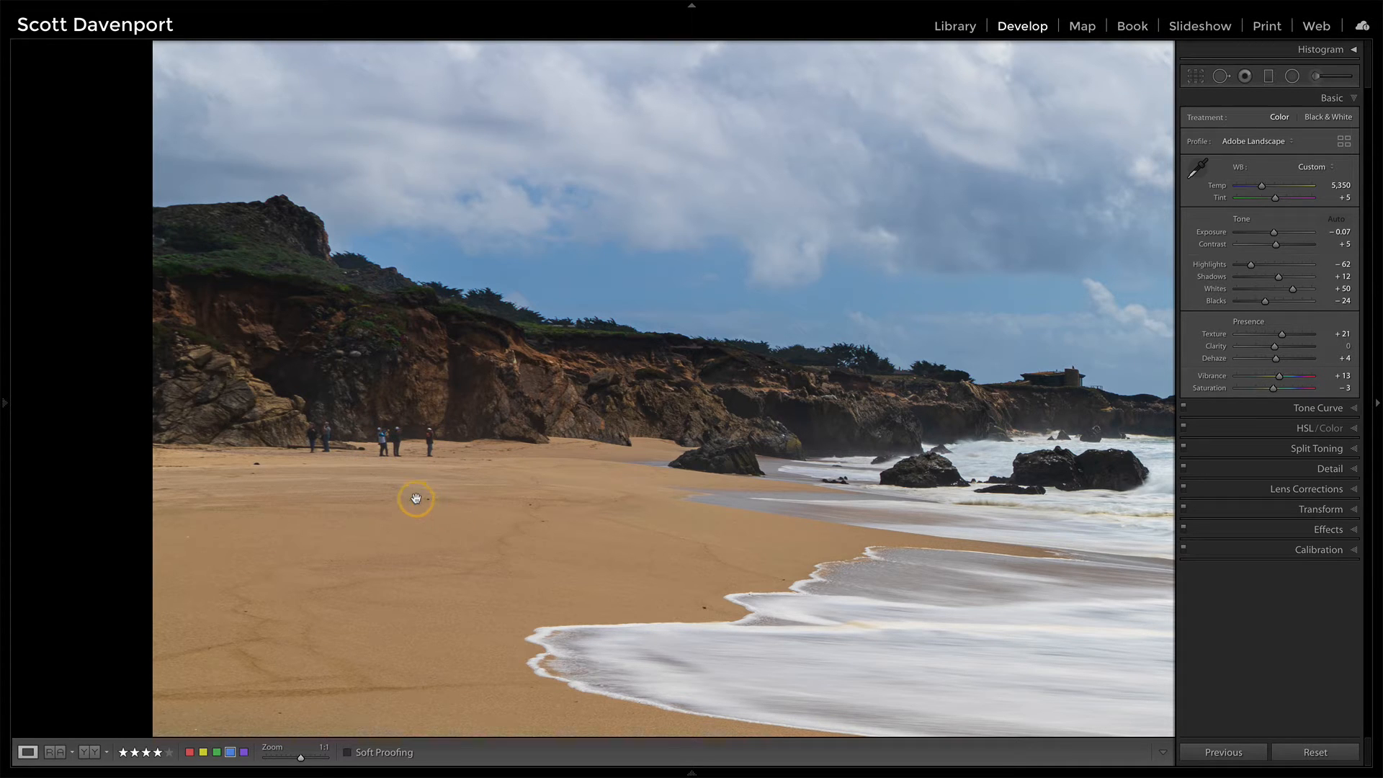
key(q)
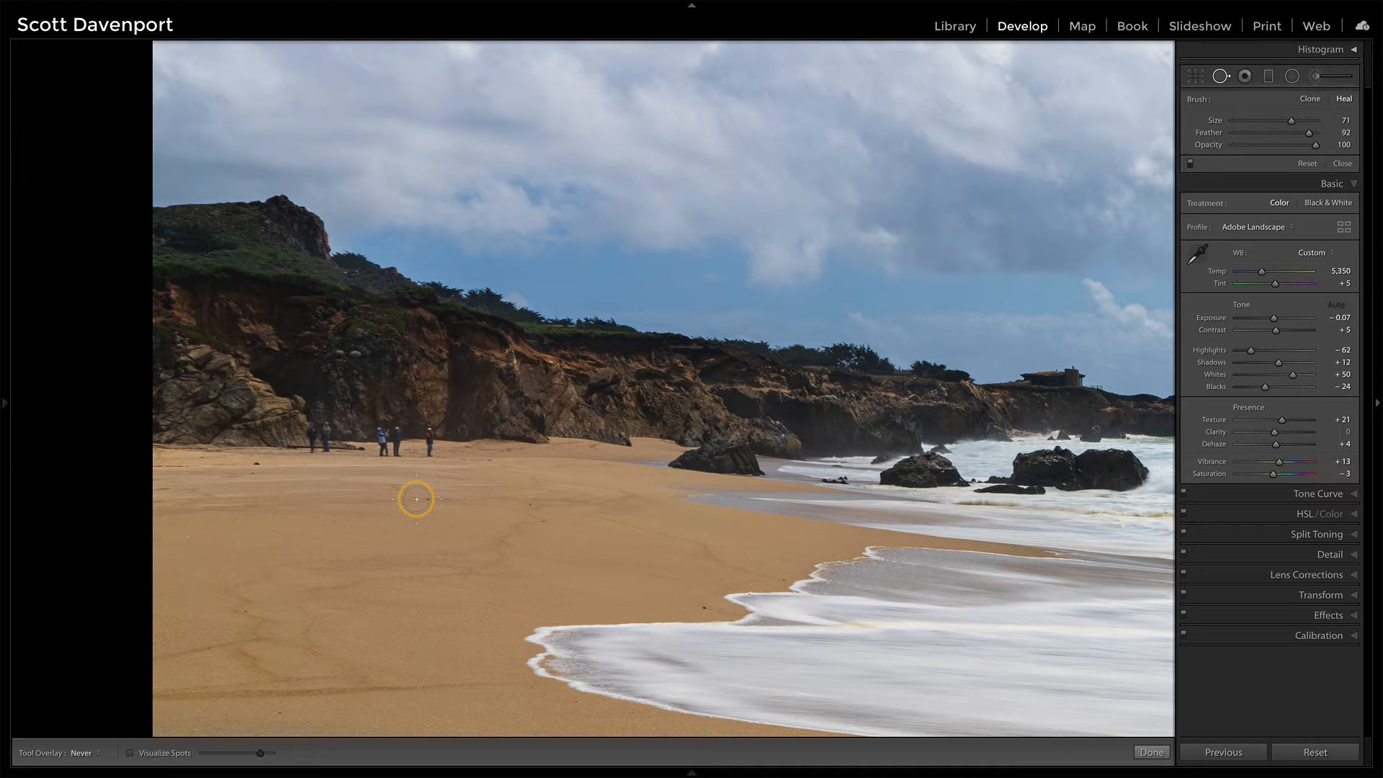
click(1309, 100)
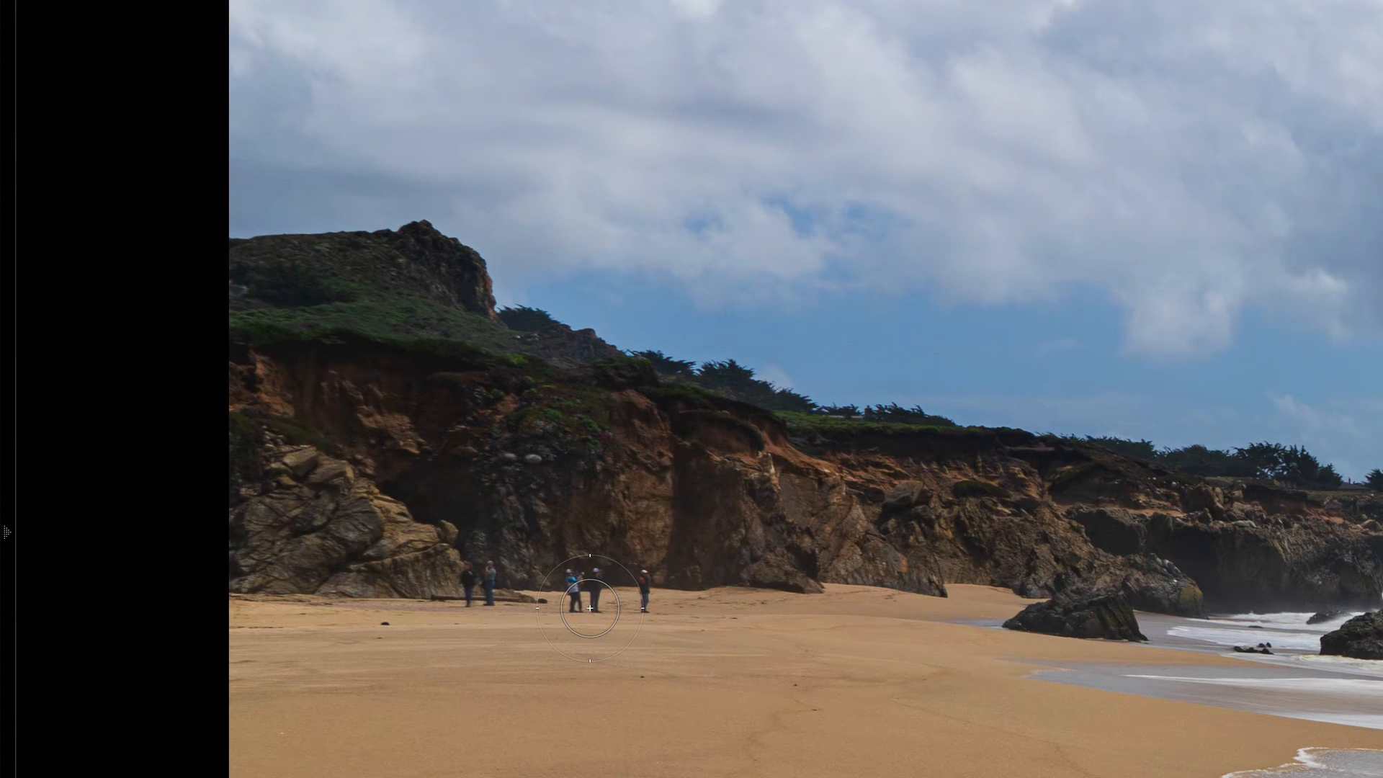
key(shift+[)
key(shift+[)
key(shift+[)
key(shift+[)
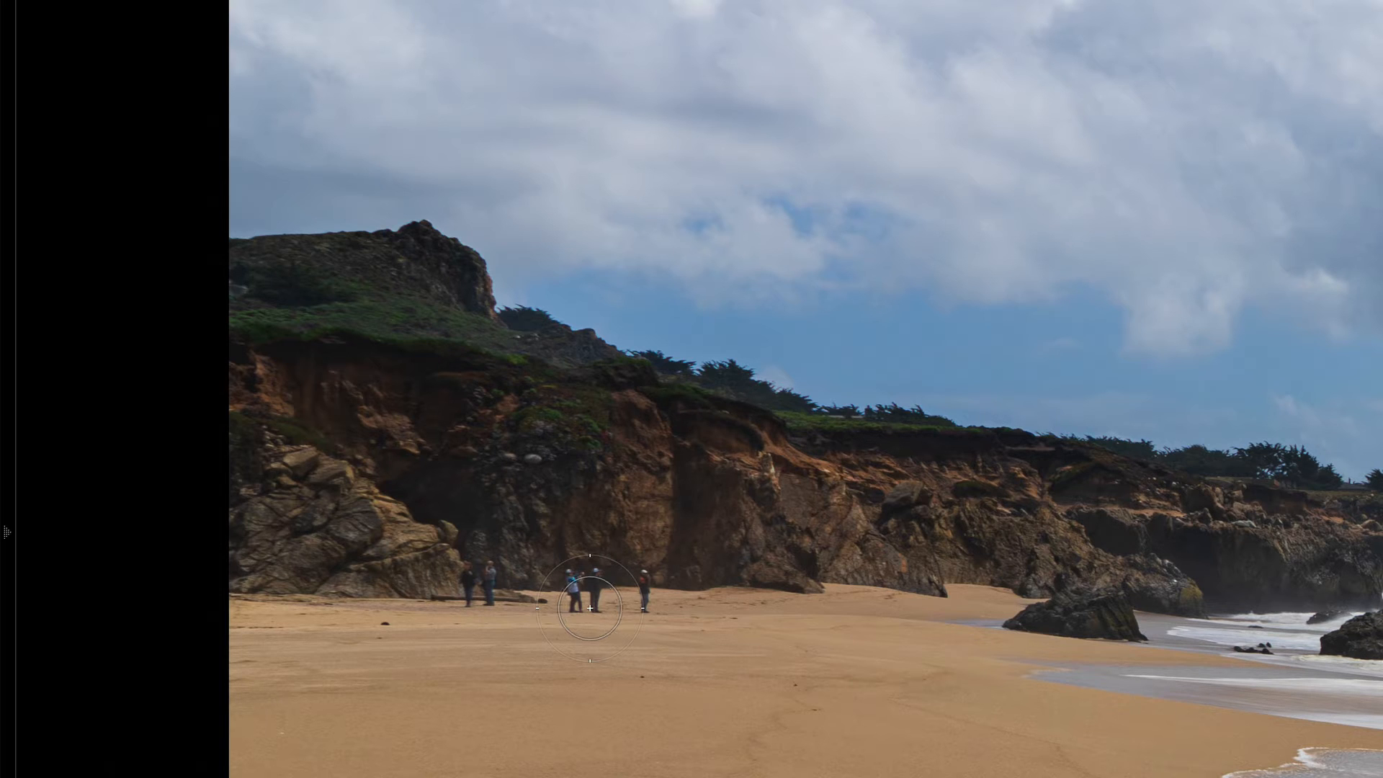
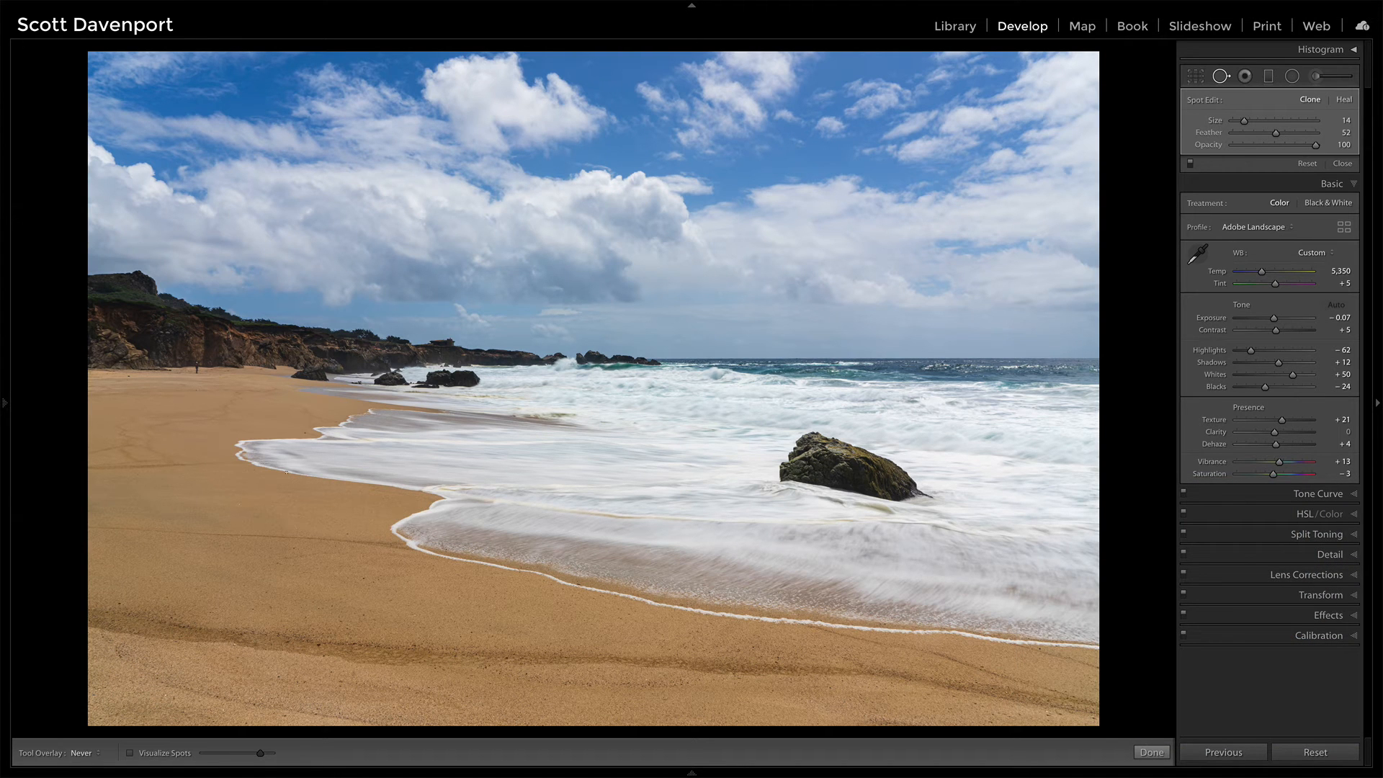
key(q)
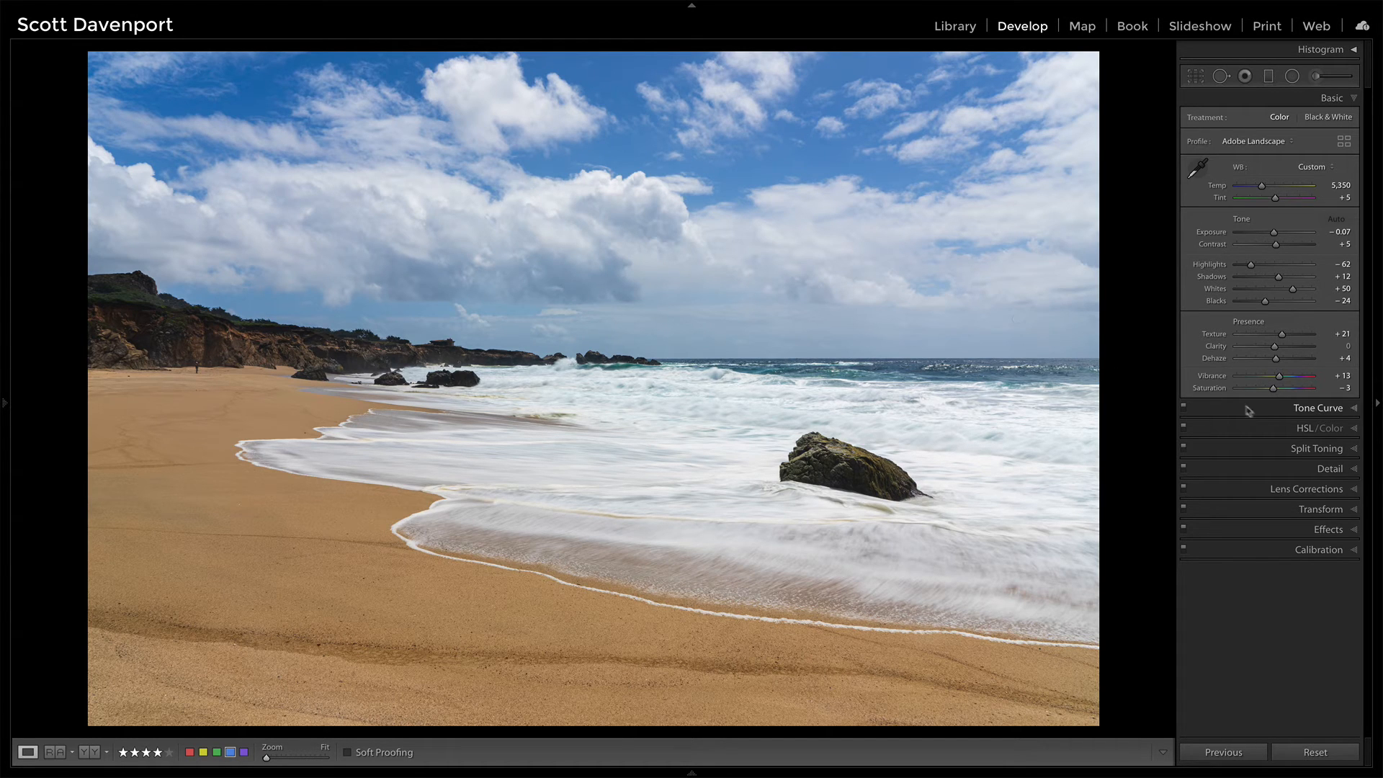
- Deepen the blues in the HSL adjustments with Blue Saturation +18 and Blue Luminance -14
click(1300, 428)
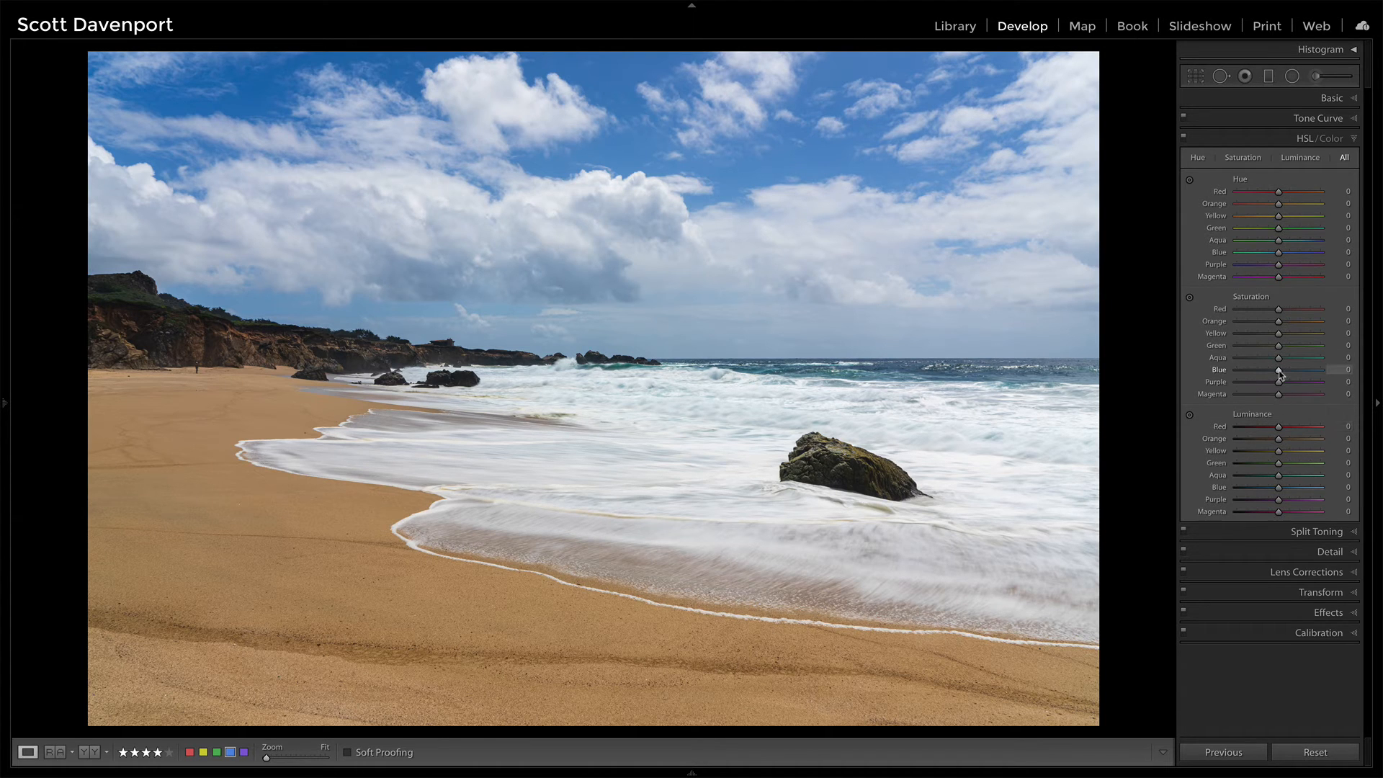
drag(1280, 373, 1287, 372)
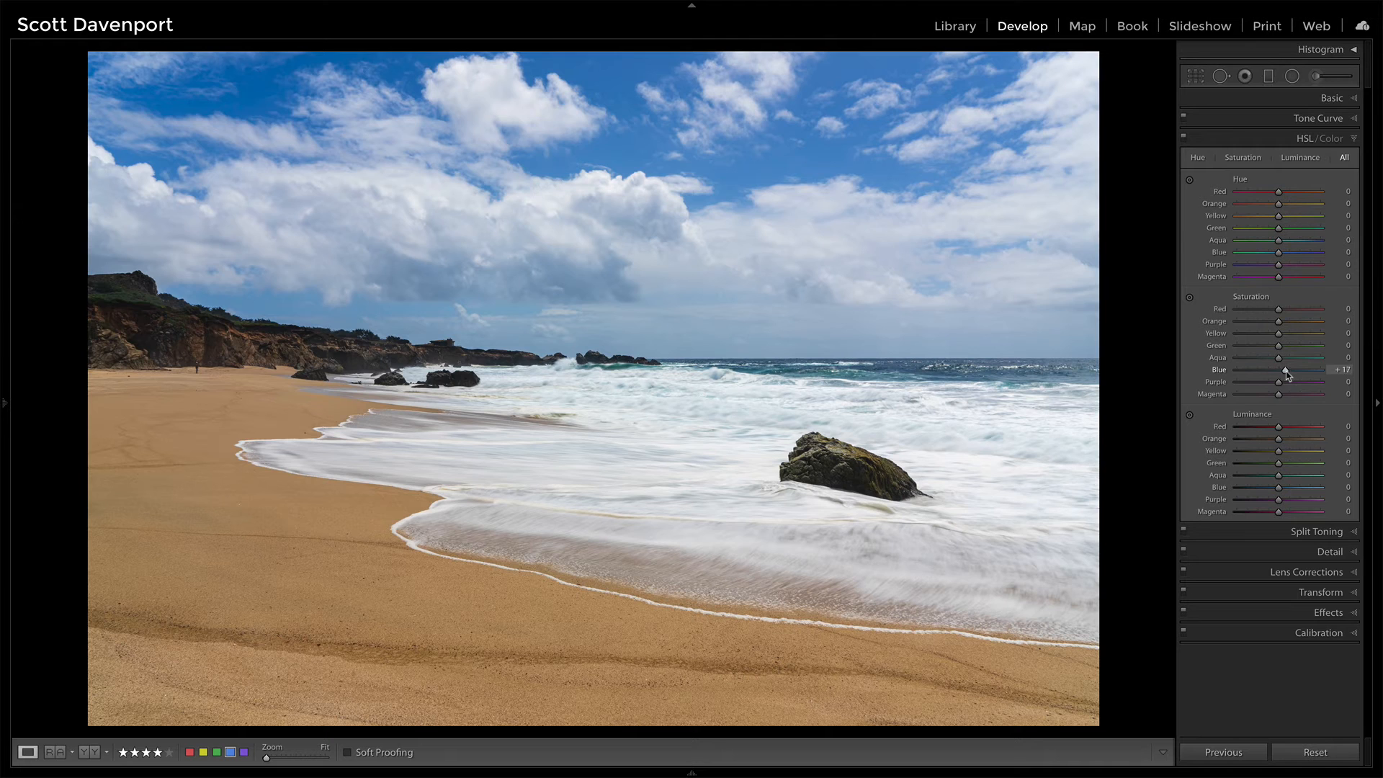
drag(1280, 488, 1274, 492)
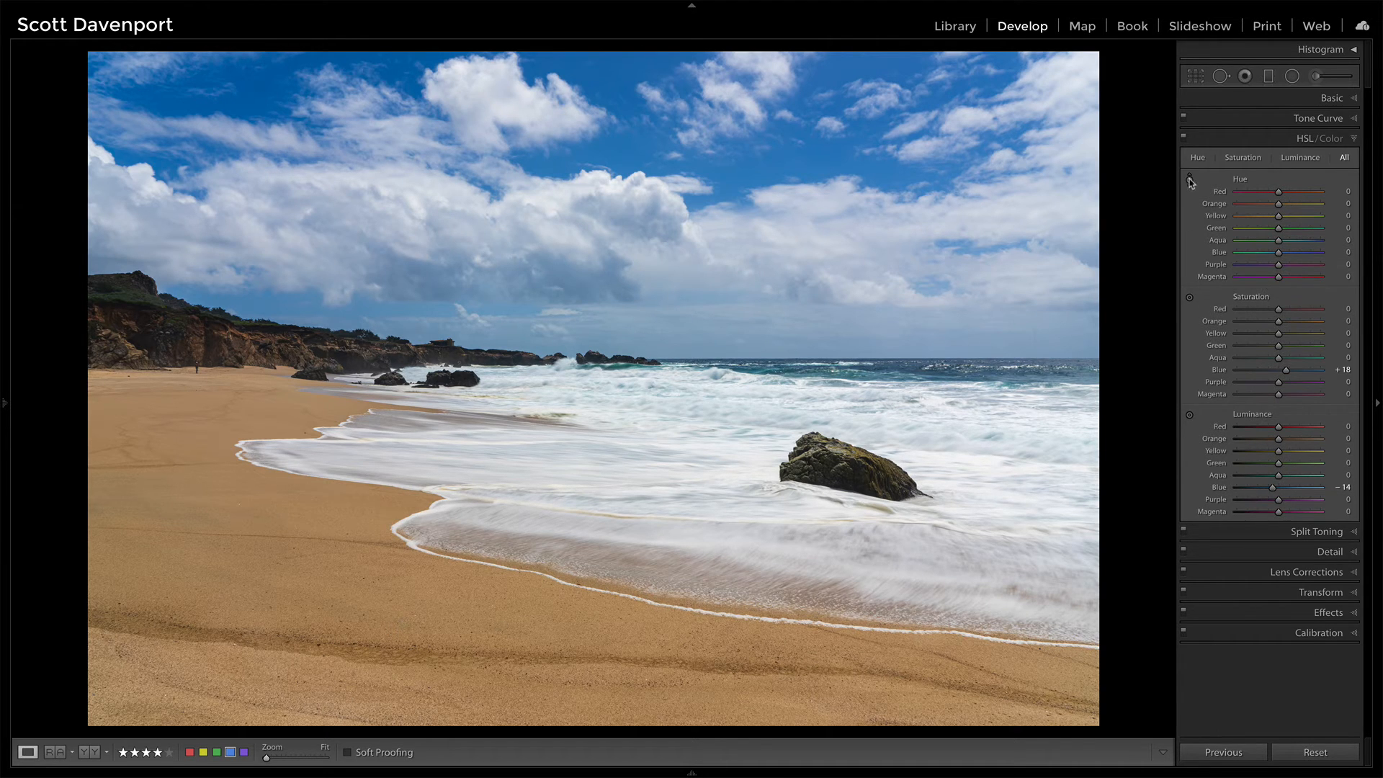
- Warm the sand with Yellow Hue -11 and Orange Saturation +13, and compare the photo with and without the HSL adjustments
click(1189, 297)
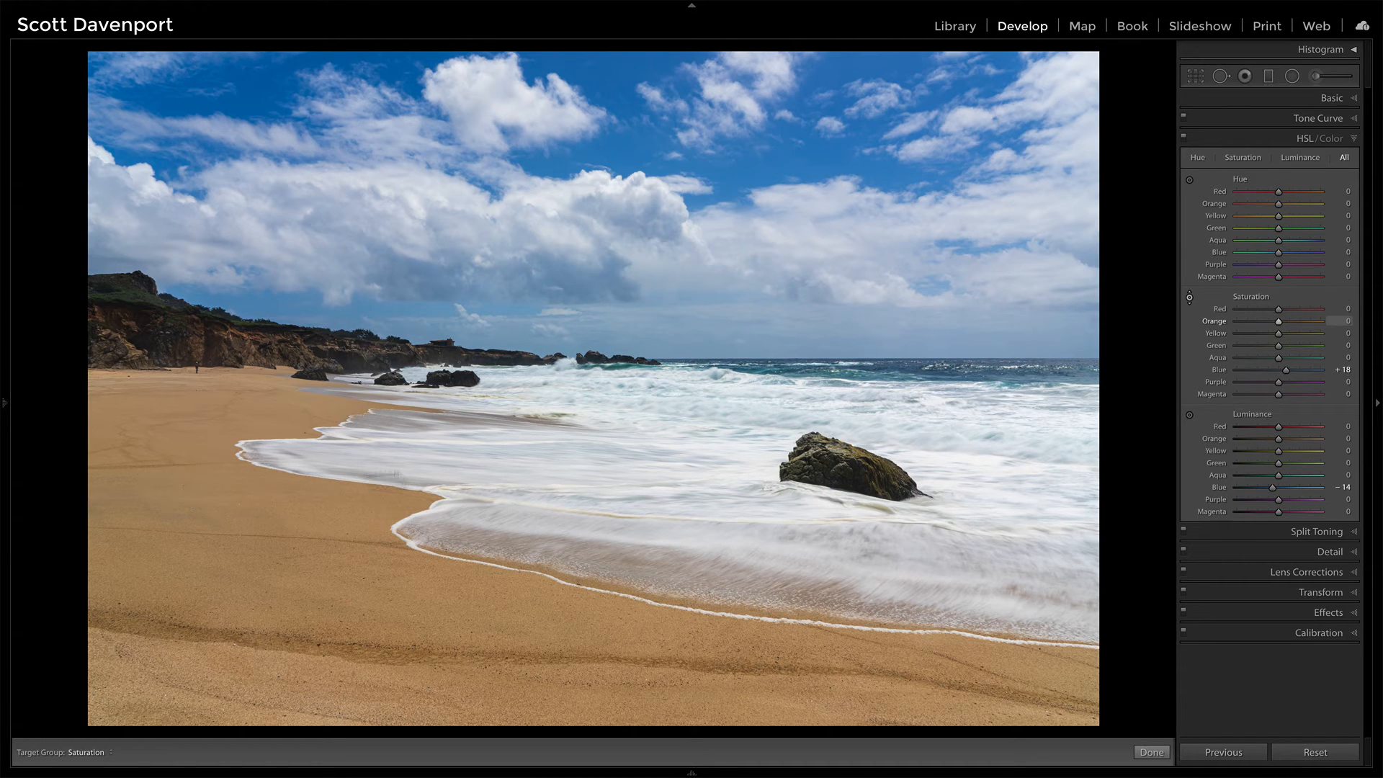
click(1271, 216)
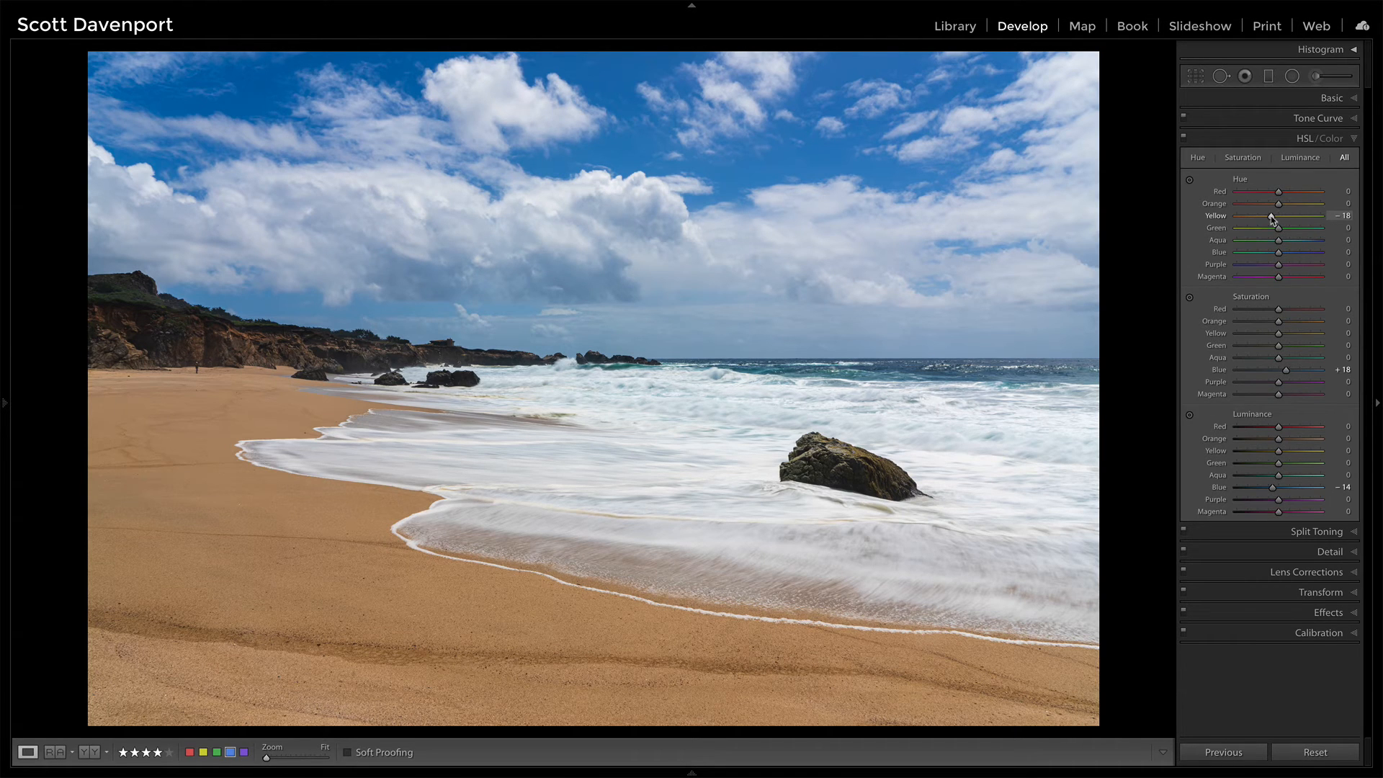
drag(1272, 221, 1275, 221)
drag(1279, 325, 1313, 326)
drag(1313, 326, 1286, 326)
drag(1286, 327, 1286, 326)
click(1183, 139)
click(1184, 138)
- Draw an elliptical radial filter around the large rock in the surf and centre it over the rock
click(1291, 76)
drag(836, 456, 957, 529)
drag(845, 463, 846, 468)
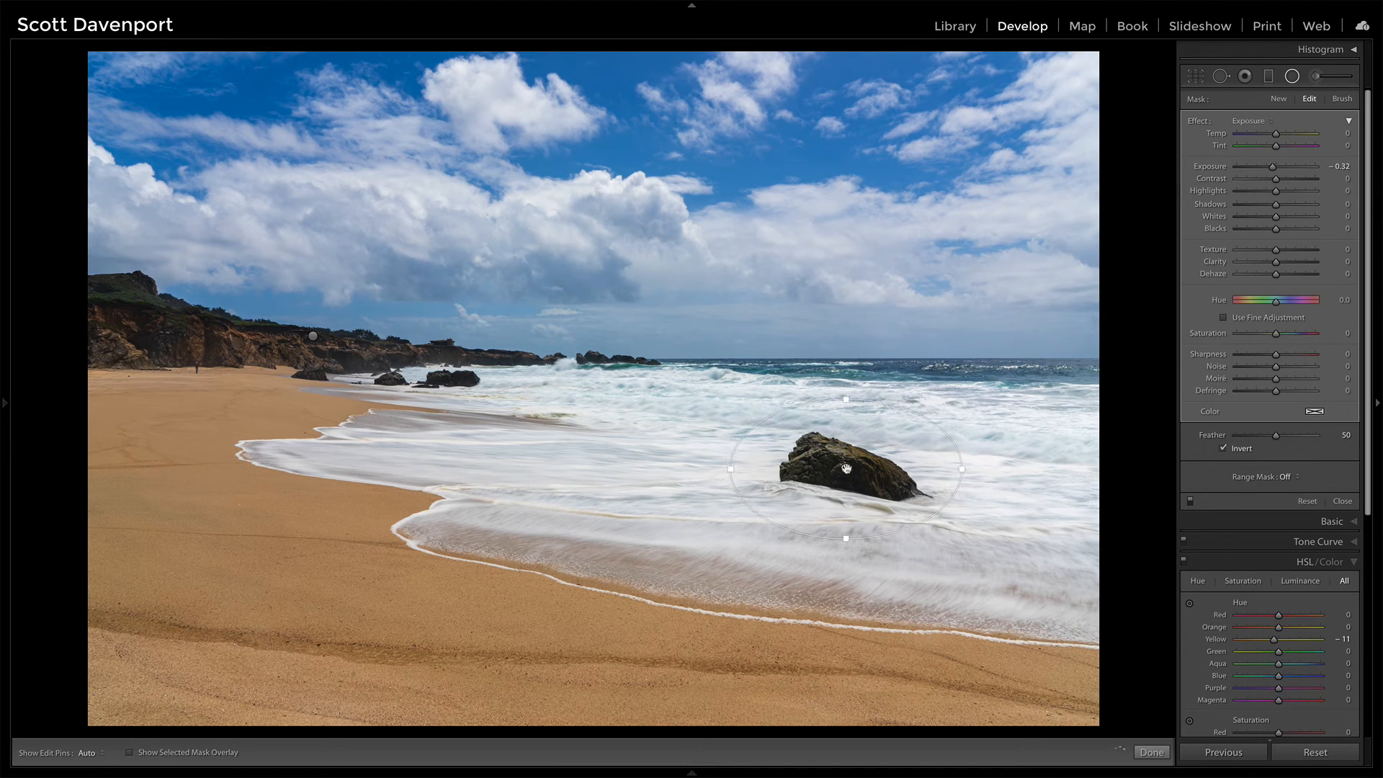
mouse_move(846, 469)
- Restrict the rock's radial filter with a Luminance range mask of 0/65, checking the mask overlay and hiding it again
click(1288, 476)
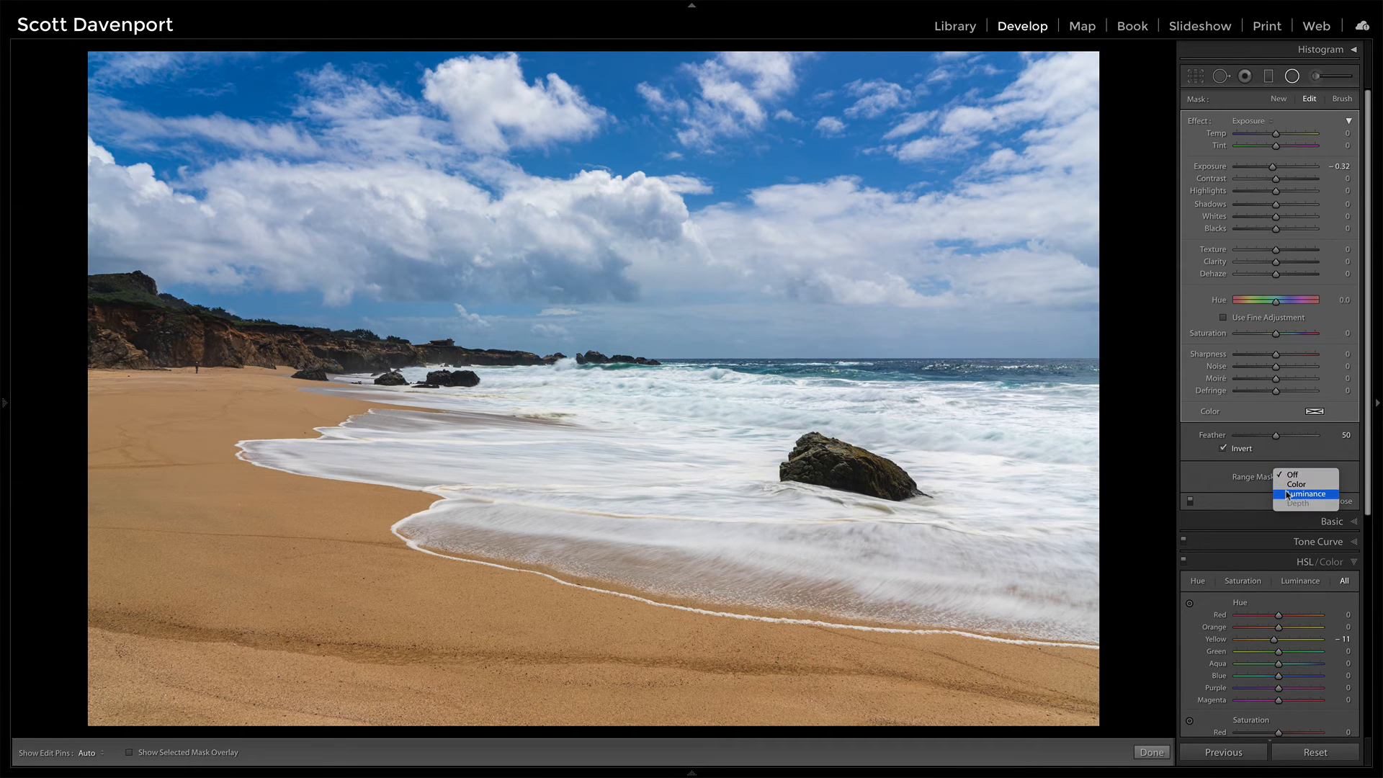
click(1288, 494)
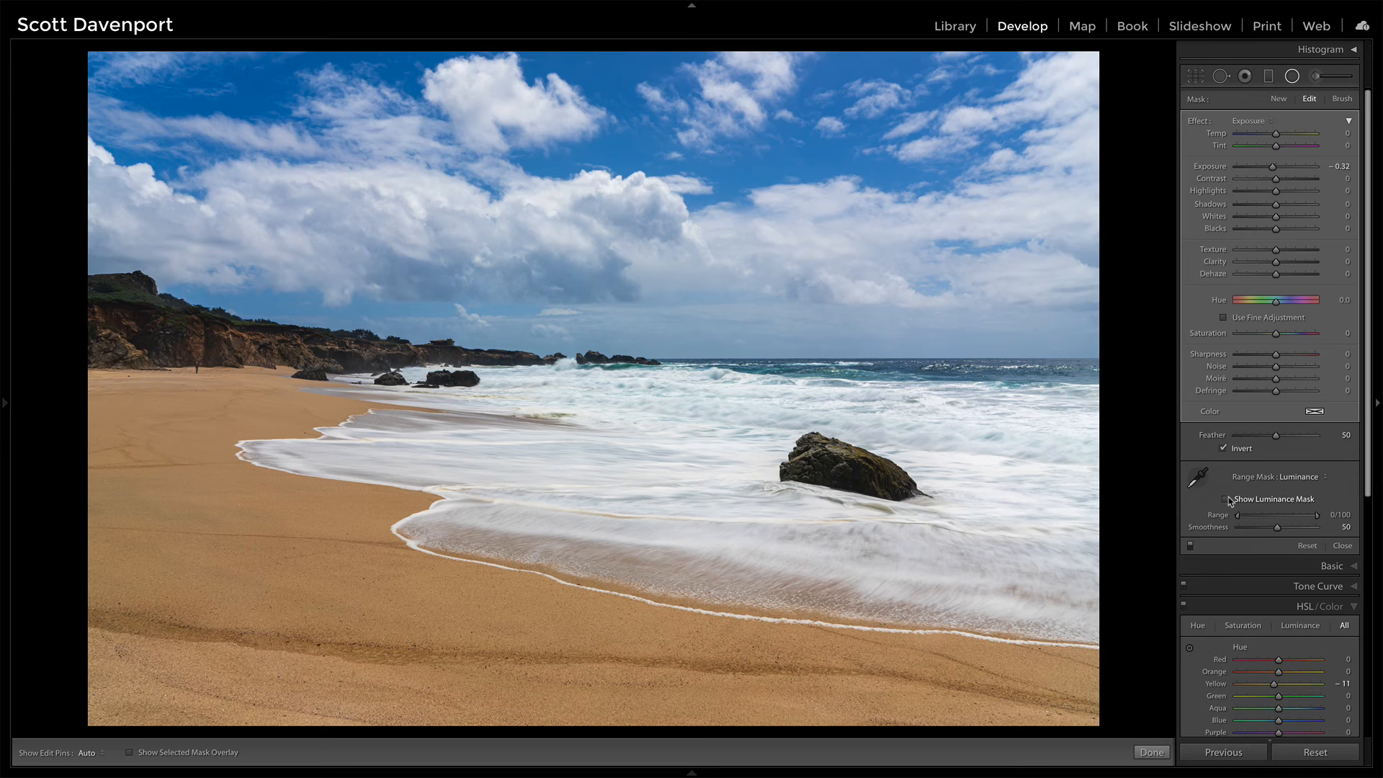
click(1226, 499)
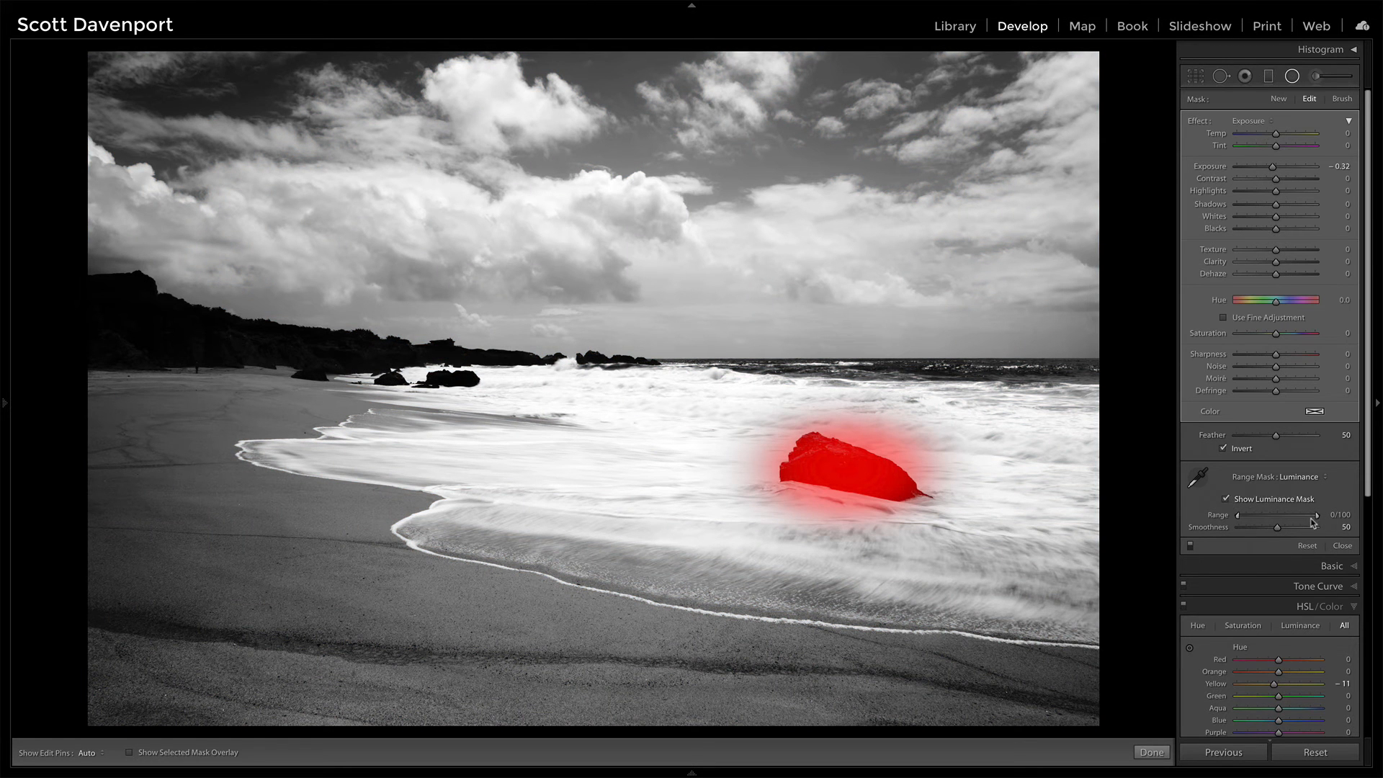
drag(1318, 518, 1288, 516)
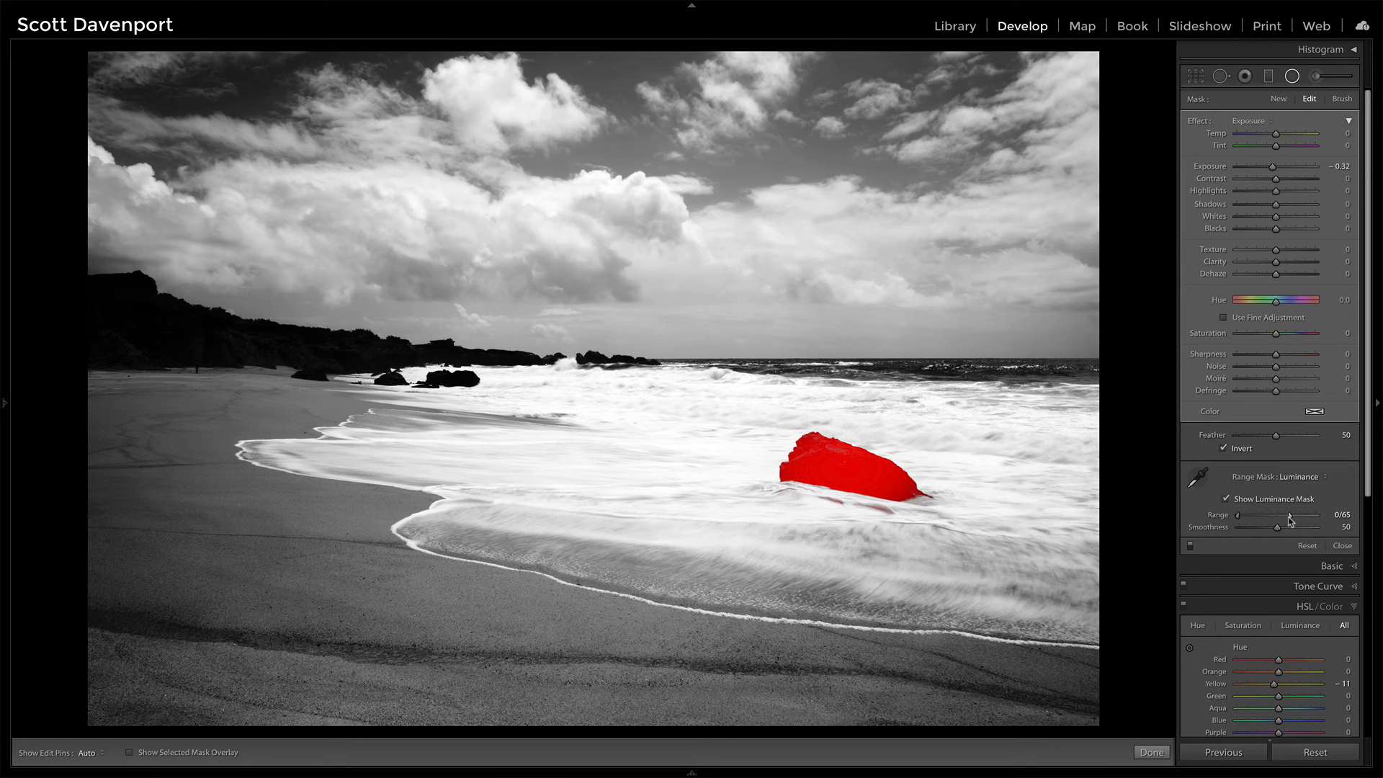
click(1269, 499)
- Switch the rock filter's effect to Texture at 25, add Clarity 9, and compare the rock with the filter off and on
click(1253, 120)
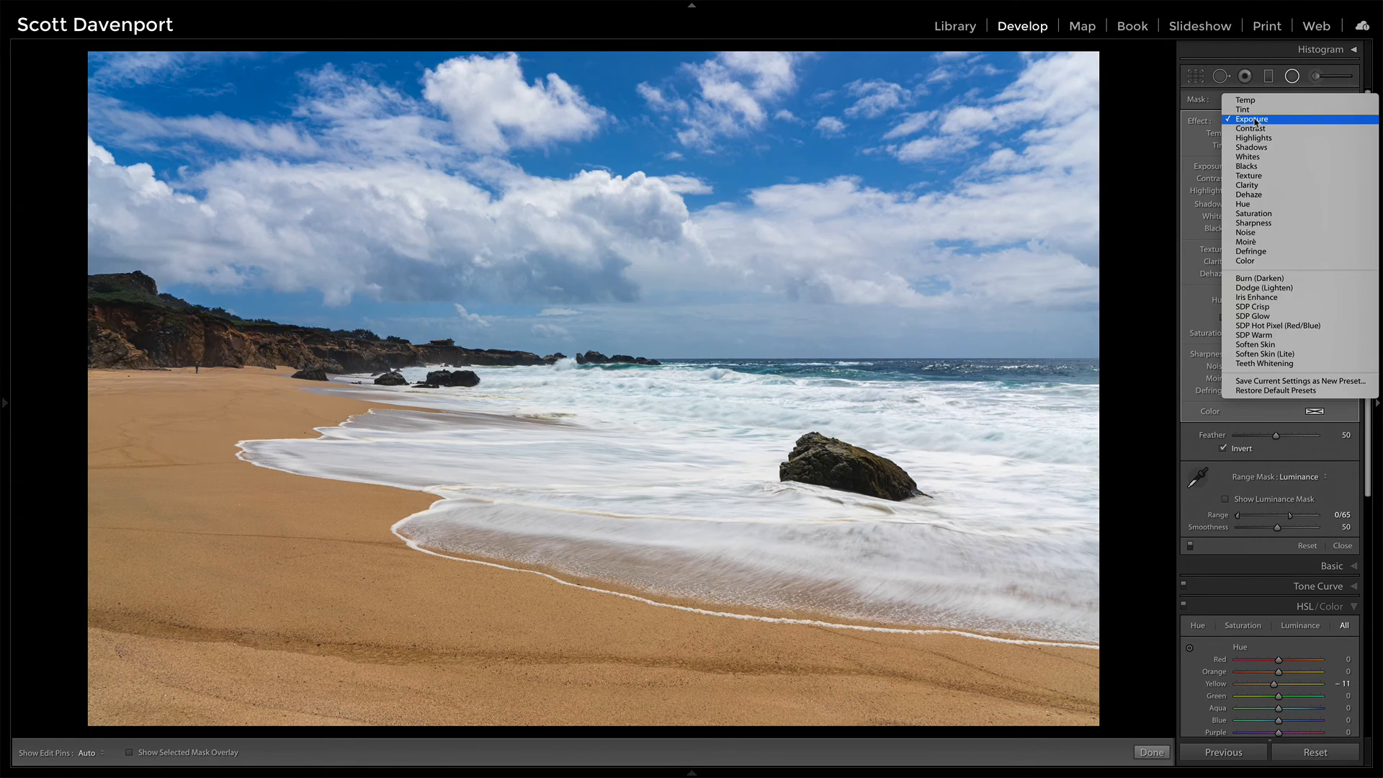
click(1249, 176)
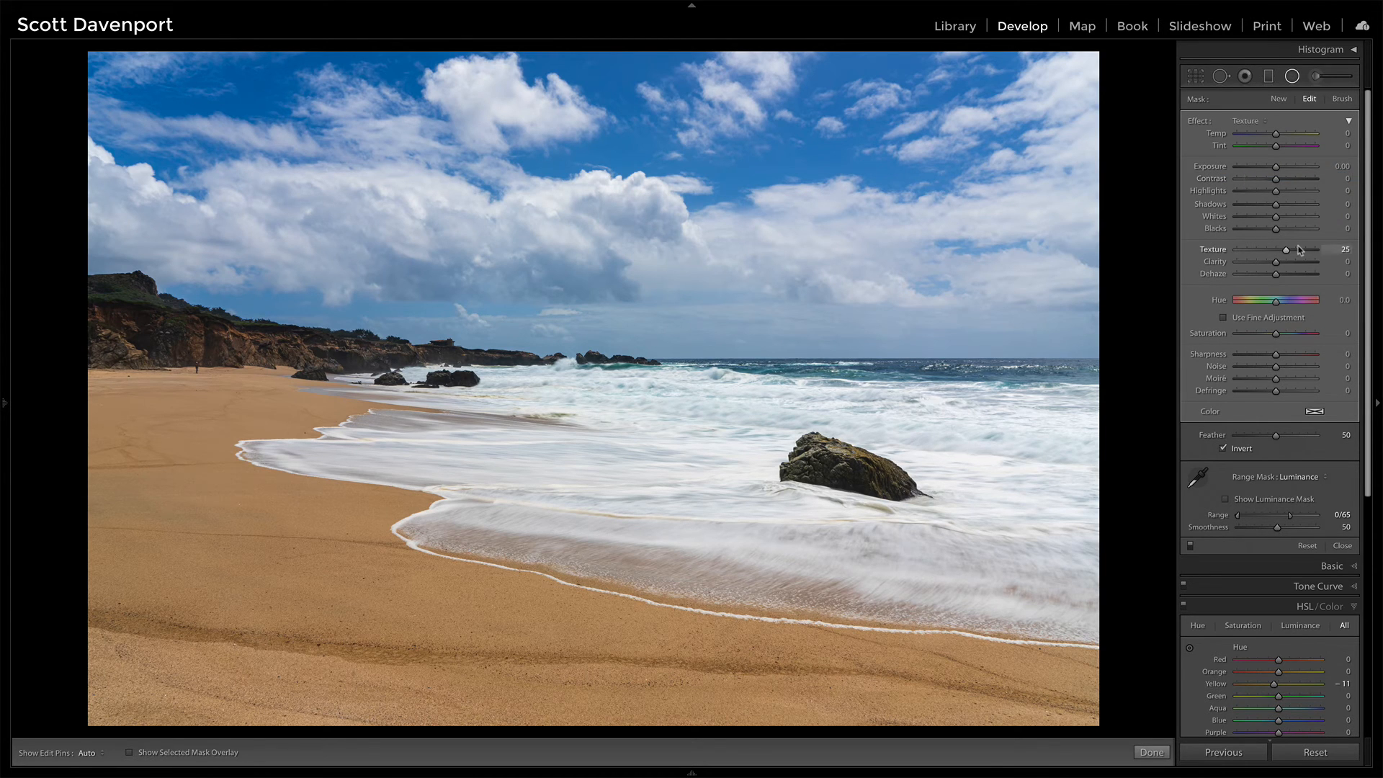
drag(1277, 263, 1281, 265)
click(1190, 546)
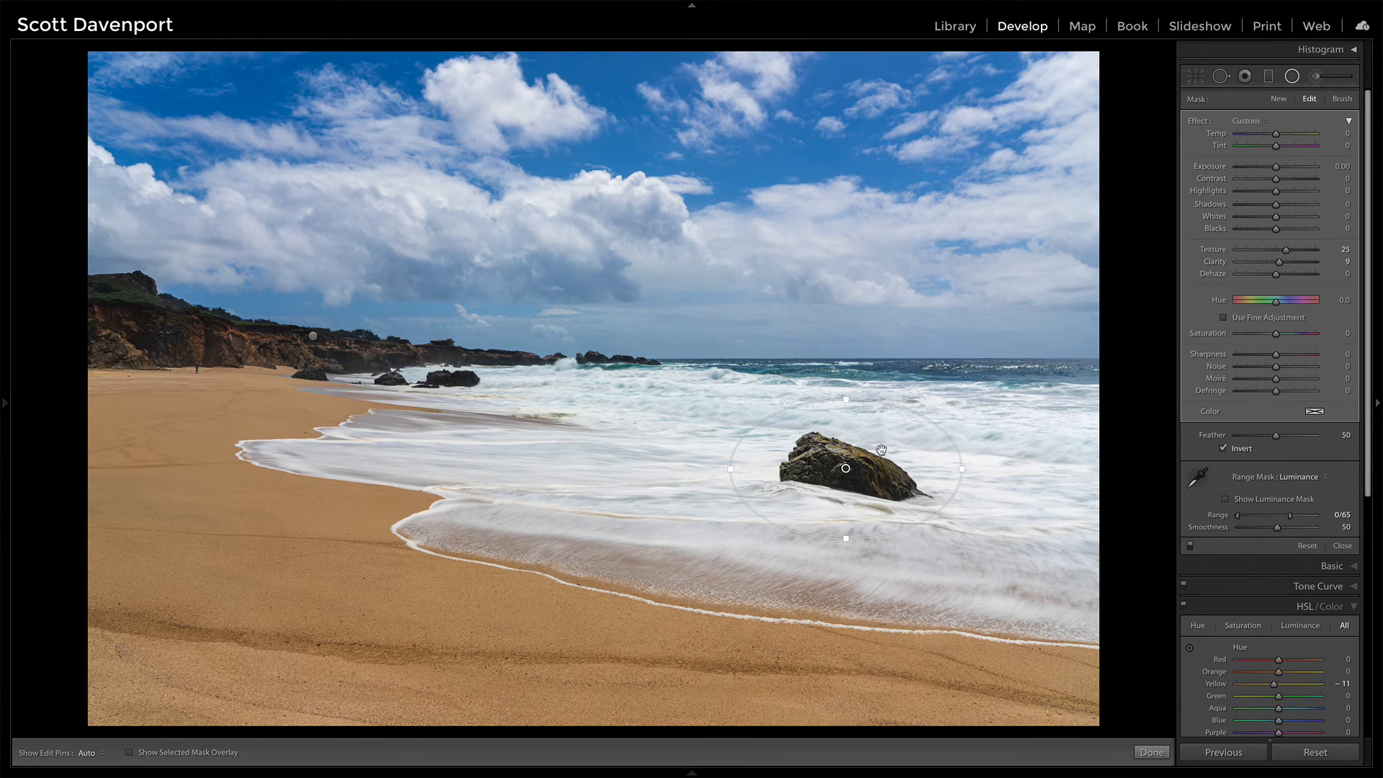
click(1191, 546)
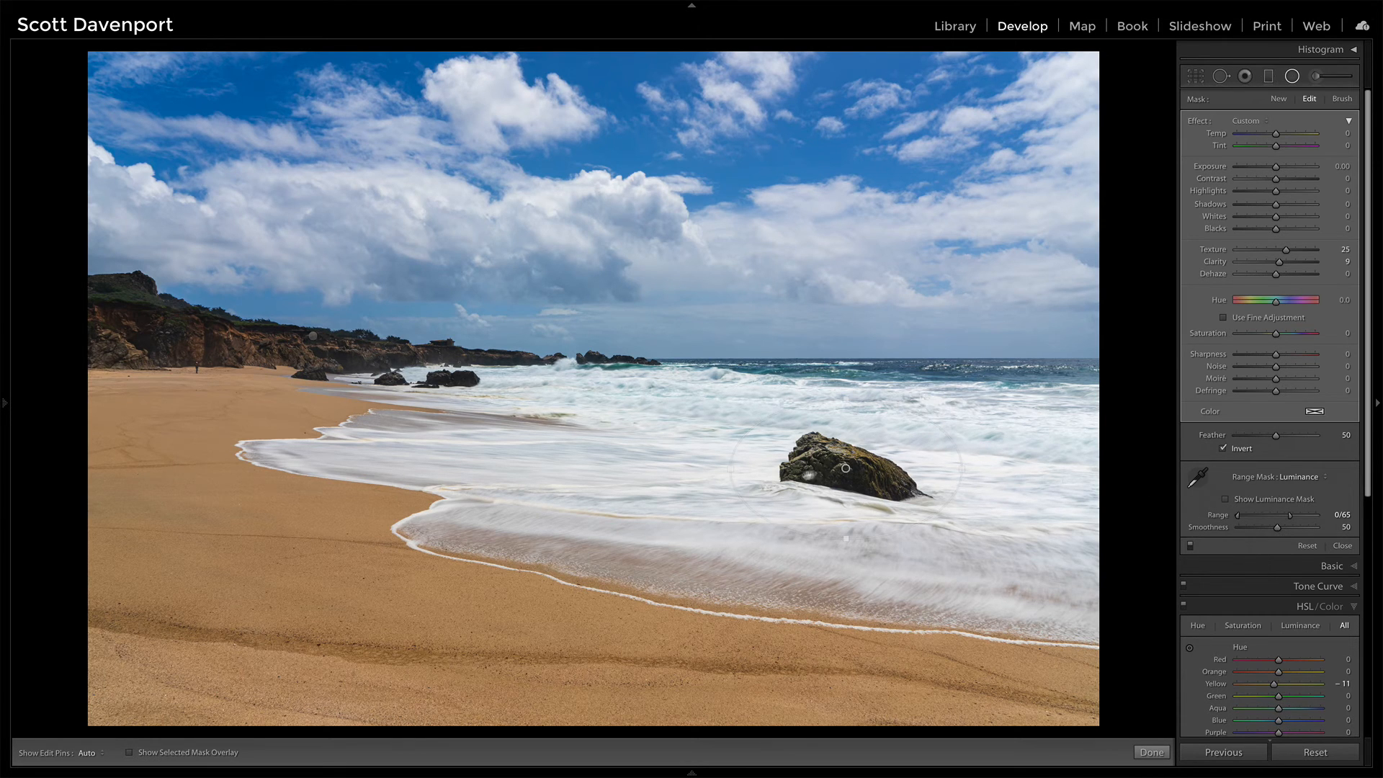
click(1191, 546)
click(1191, 546)
- Set the rock filter's Shadows to 13 and Contrast to 5, compare it off and on, and finish the filter
drag(1277, 208, 1282, 208)
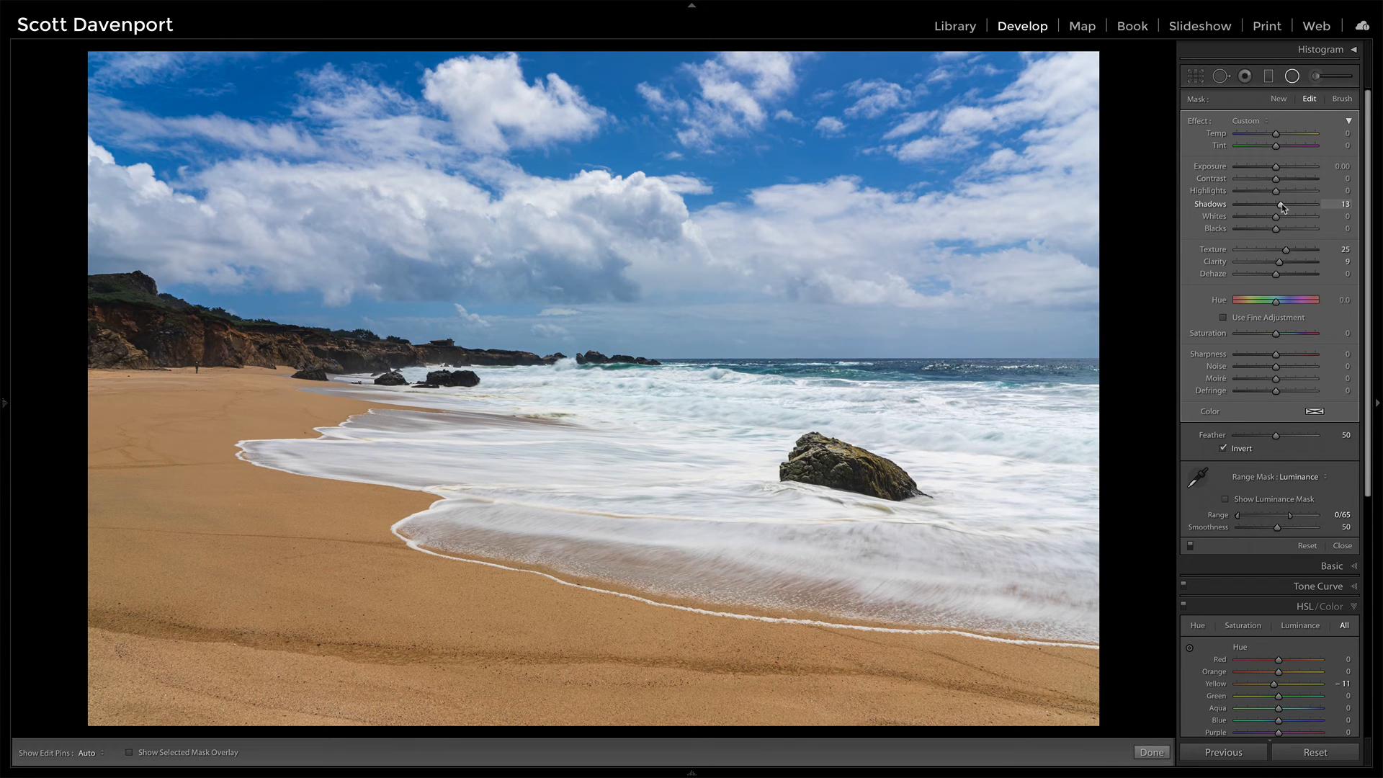
drag(1277, 179, 1280, 180)
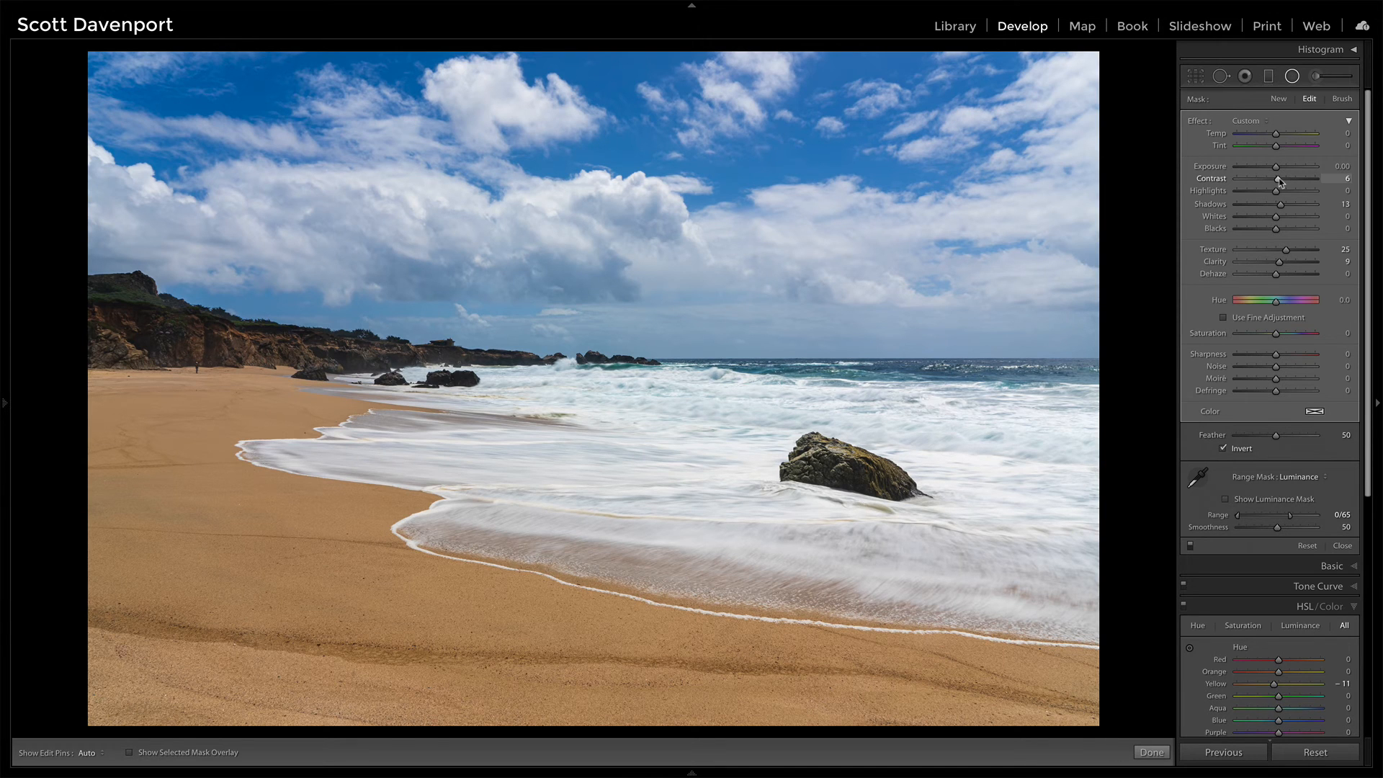
drag(1281, 183, 1278, 181)
drag(1280, 182, 1279, 182)
click(1190, 546)
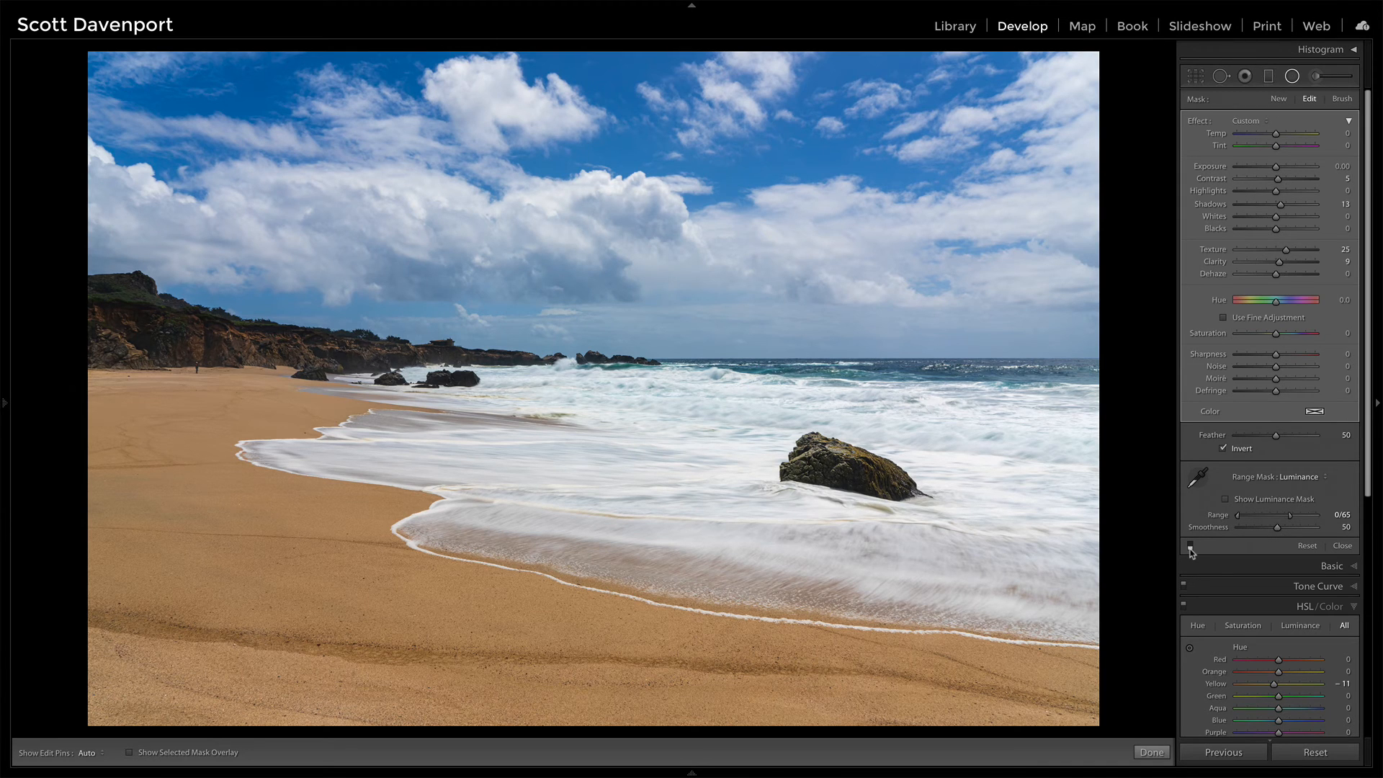
click(1189, 546)
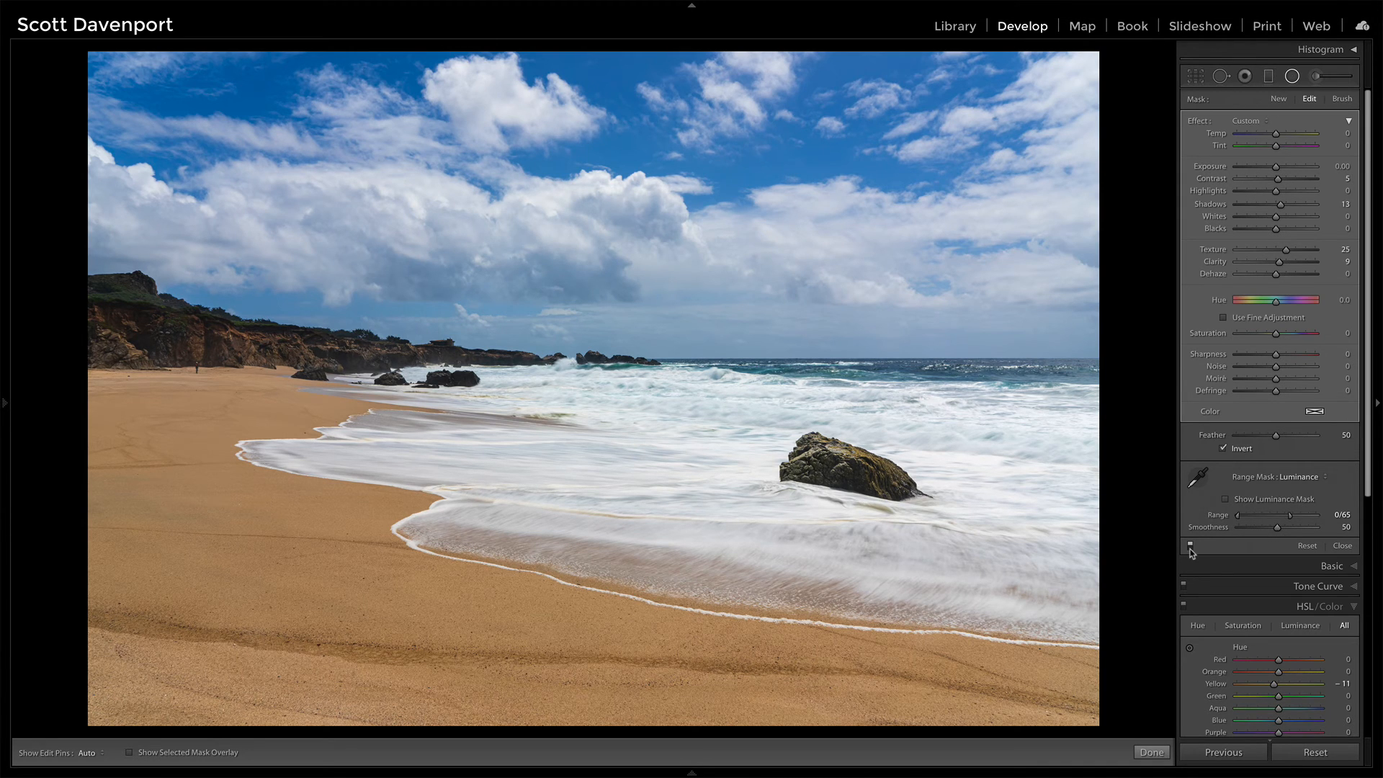
click(1190, 546)
click(1190, 546)
click(1342, 545)
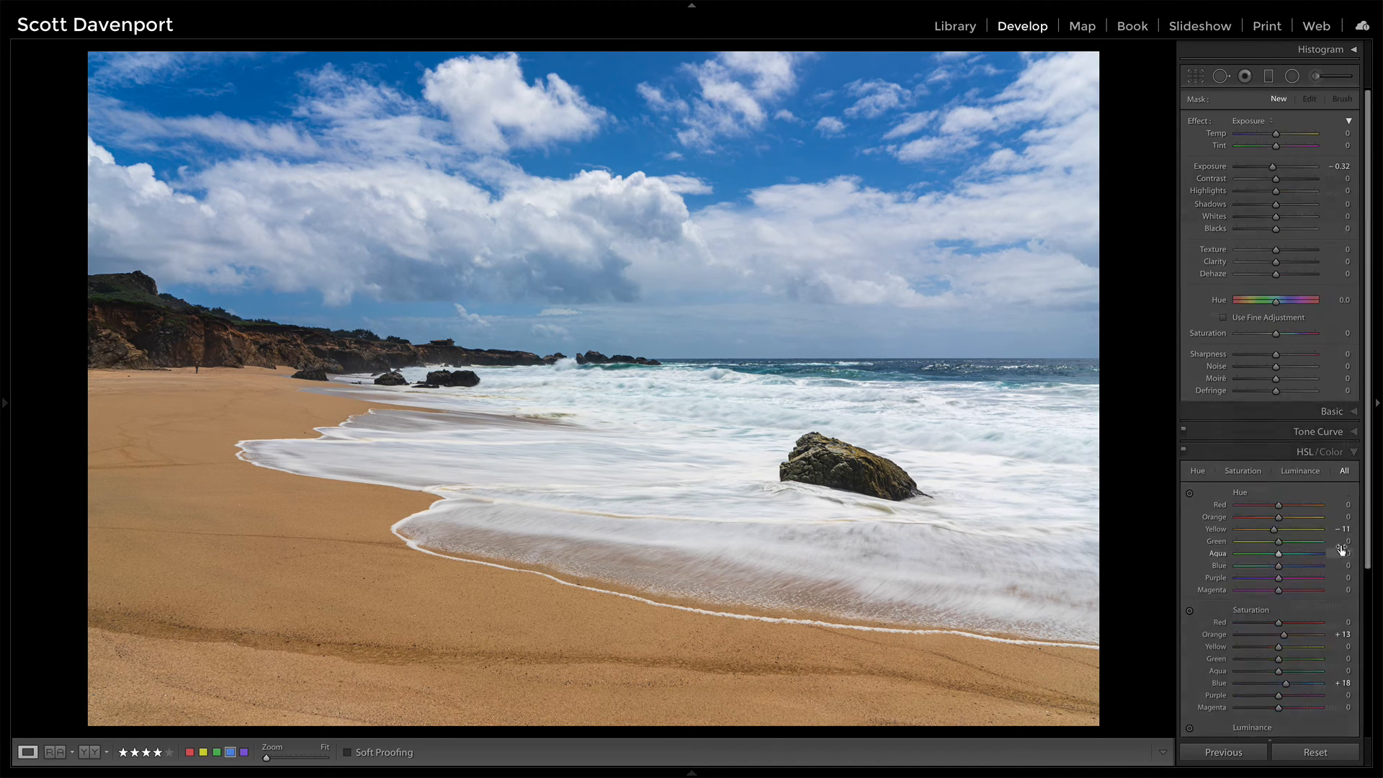
- Add a Highlight Priority post-crop vignette with Amount -14 and compare the photo with and without it
click(1354, 138)
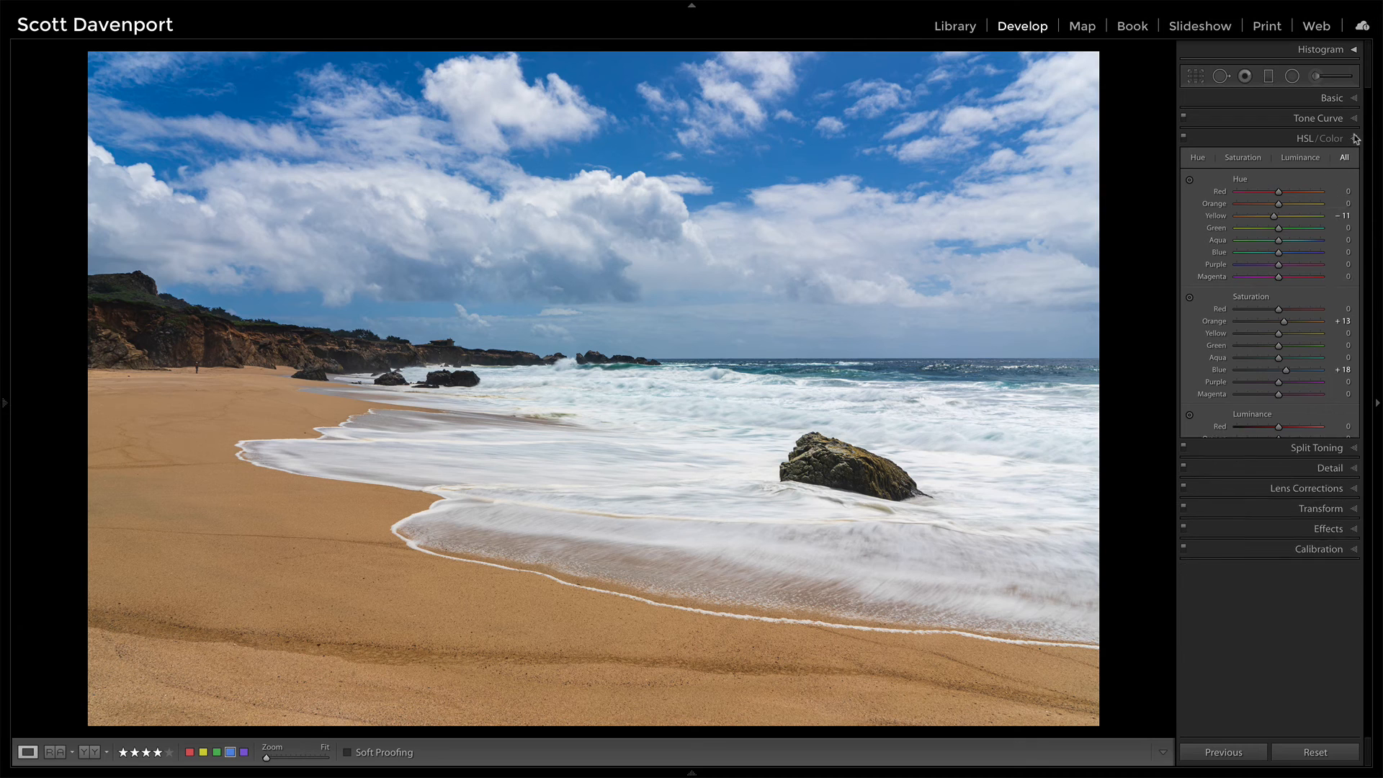
click(1297, 240)
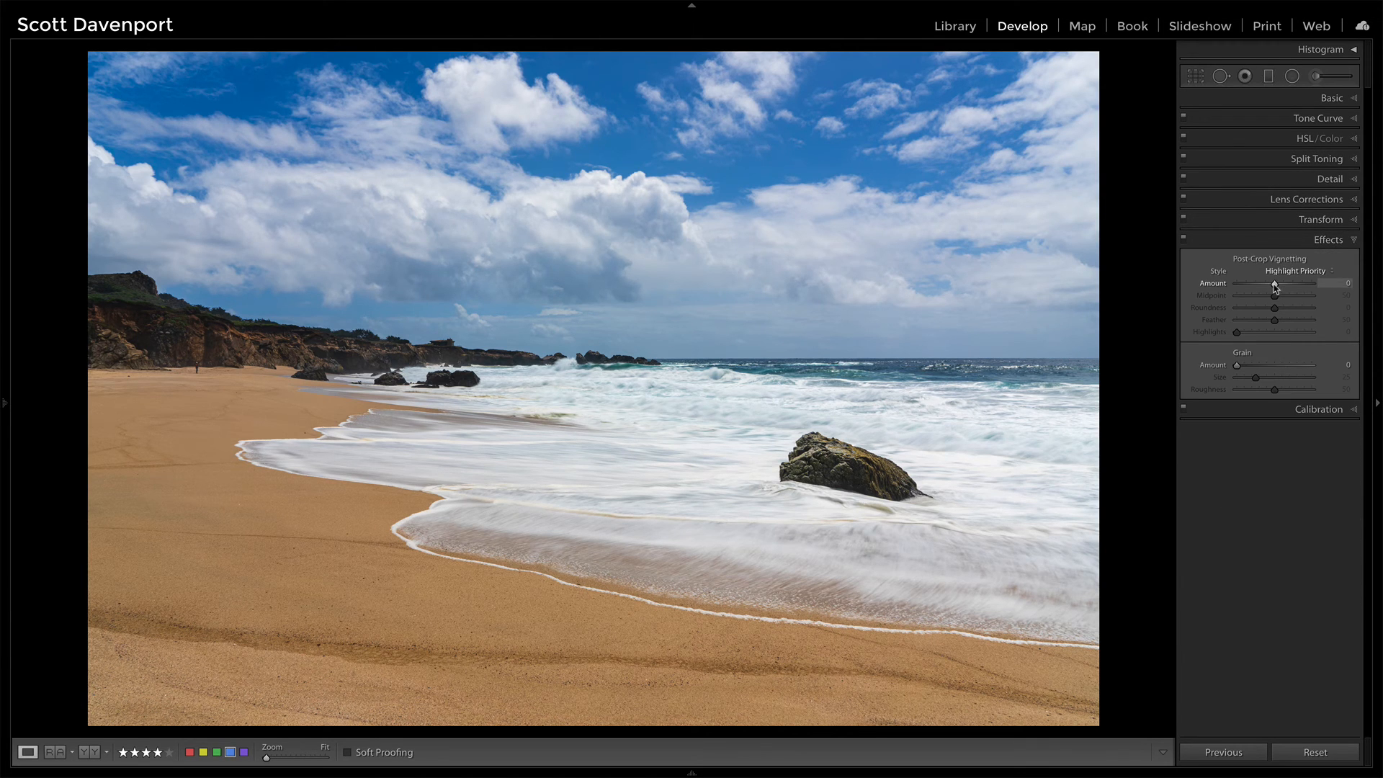
drag(1275, 285, 1269, 288)
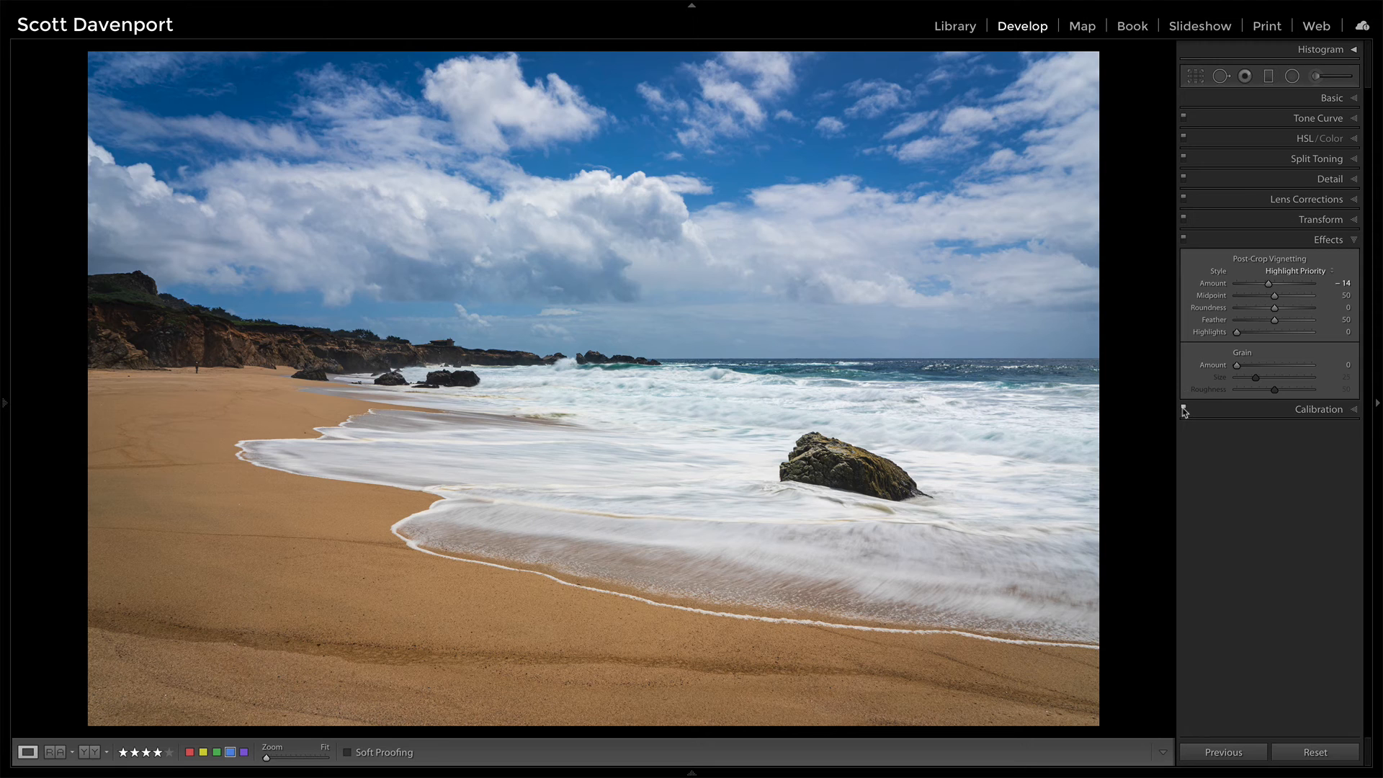
click(1183, 241)
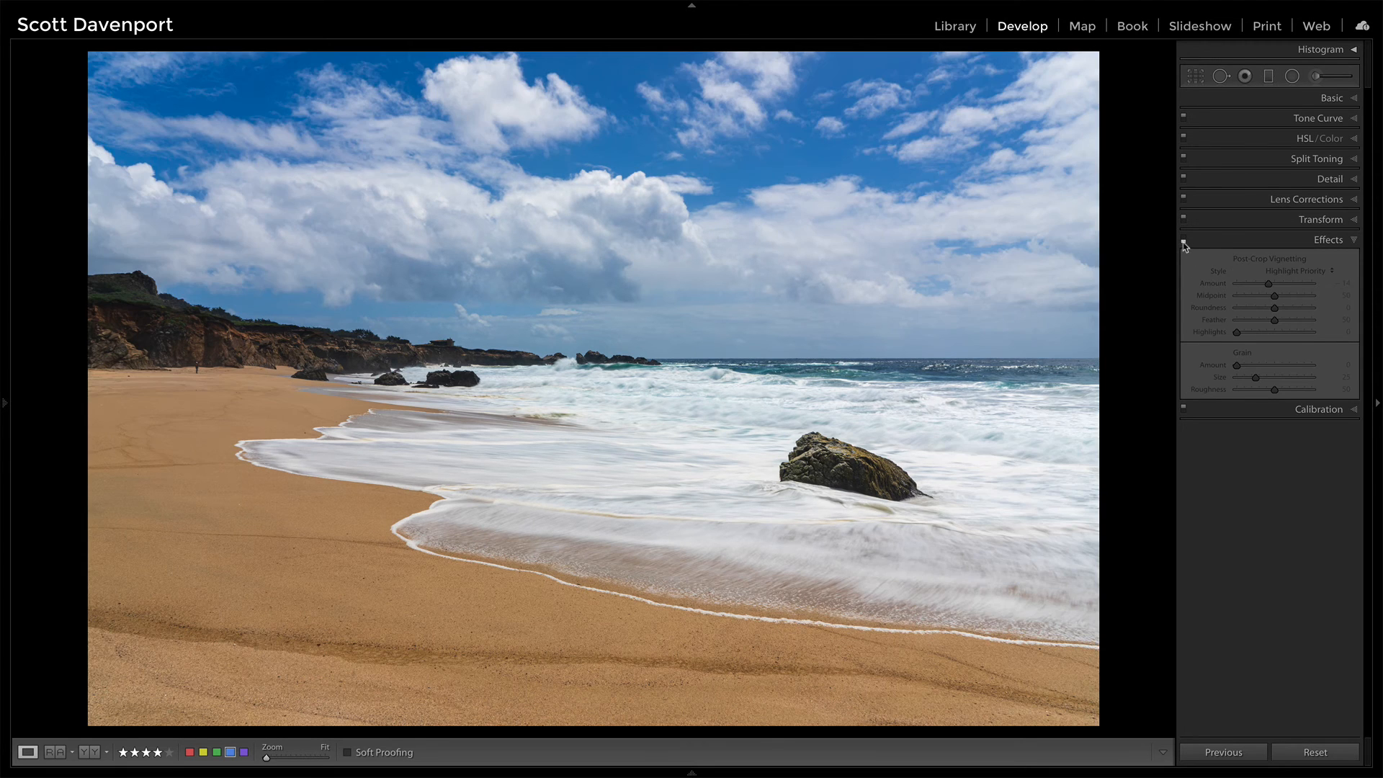
click(1183, 241)
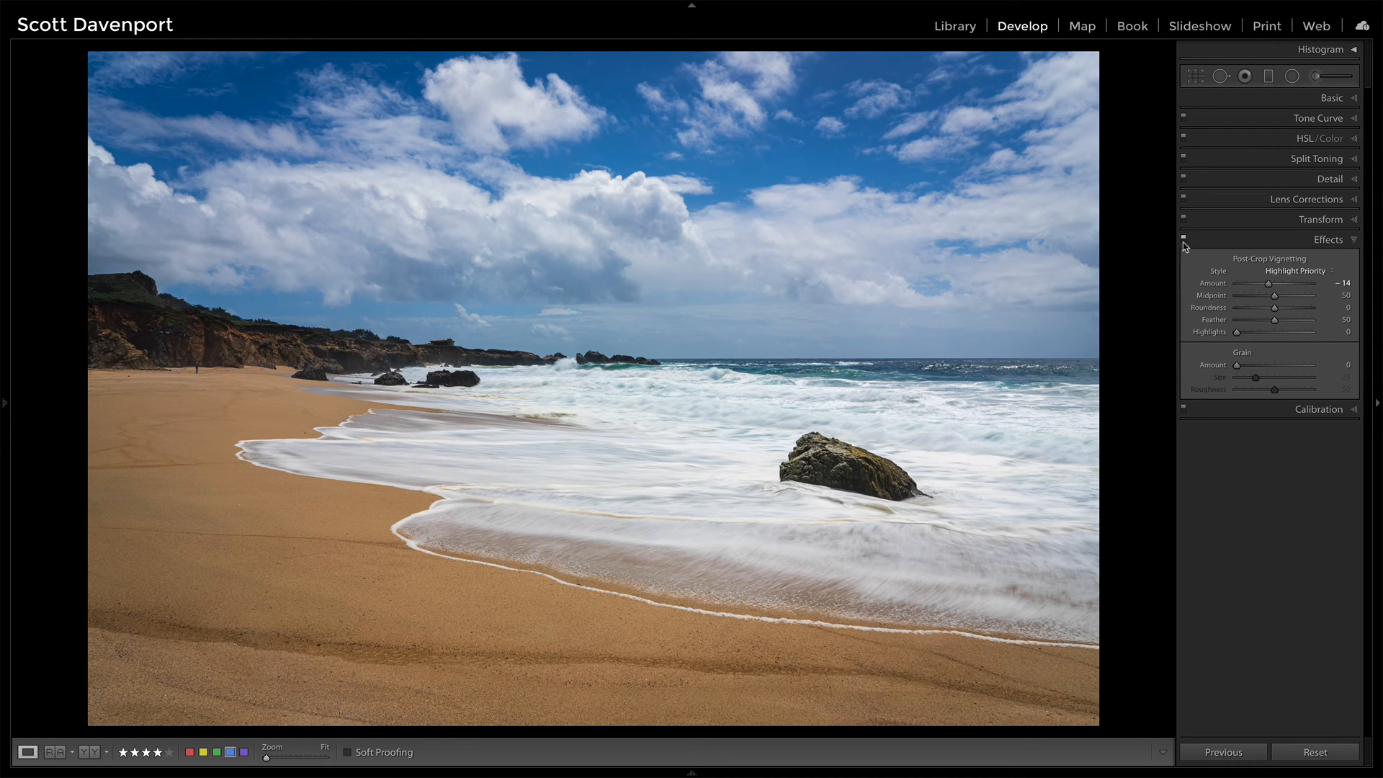
- Compare the edited beach photo with its original, unedited version
key(backslash)
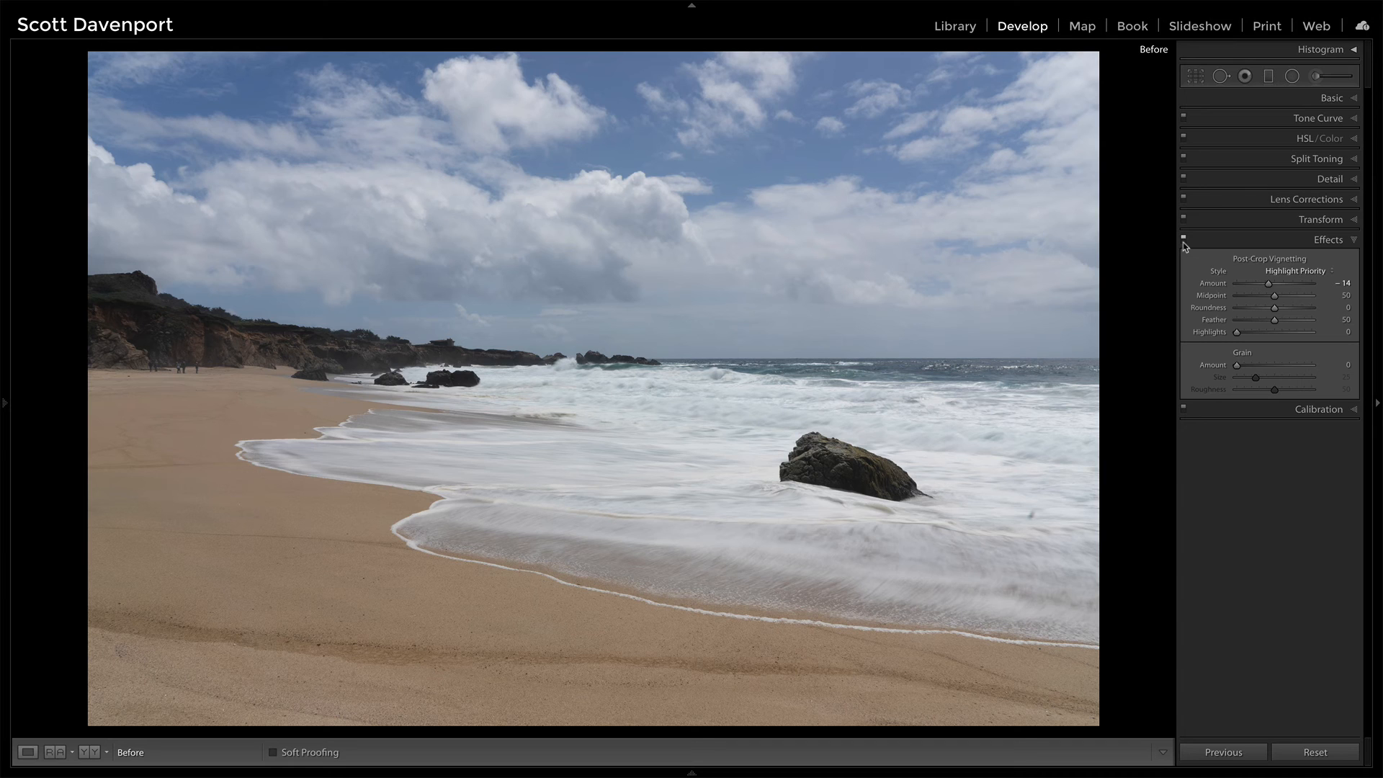
key(backslash)
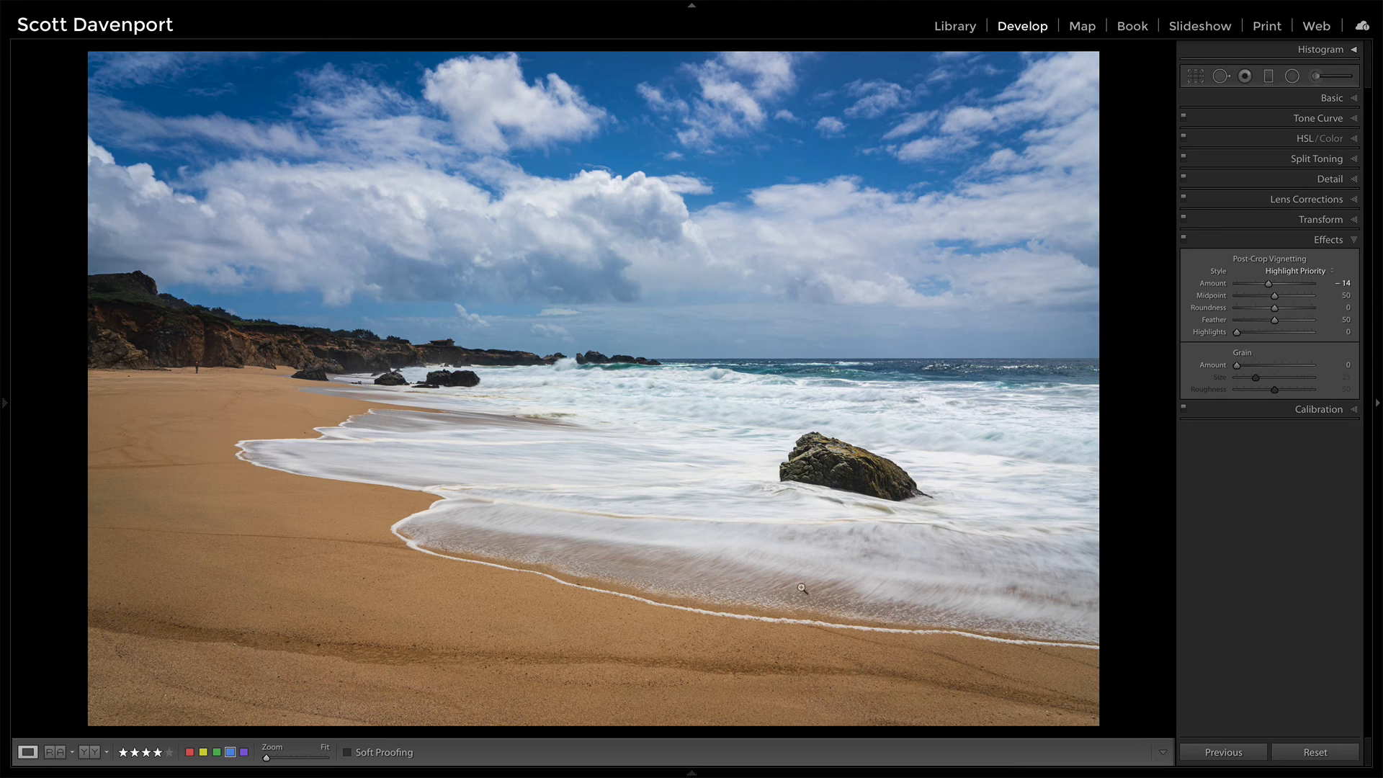
- Paint the SDP Crisp adjustment brush effect at size 3.0 over the streaky foreground wave wash and compare it off and on
click(1315, 77)
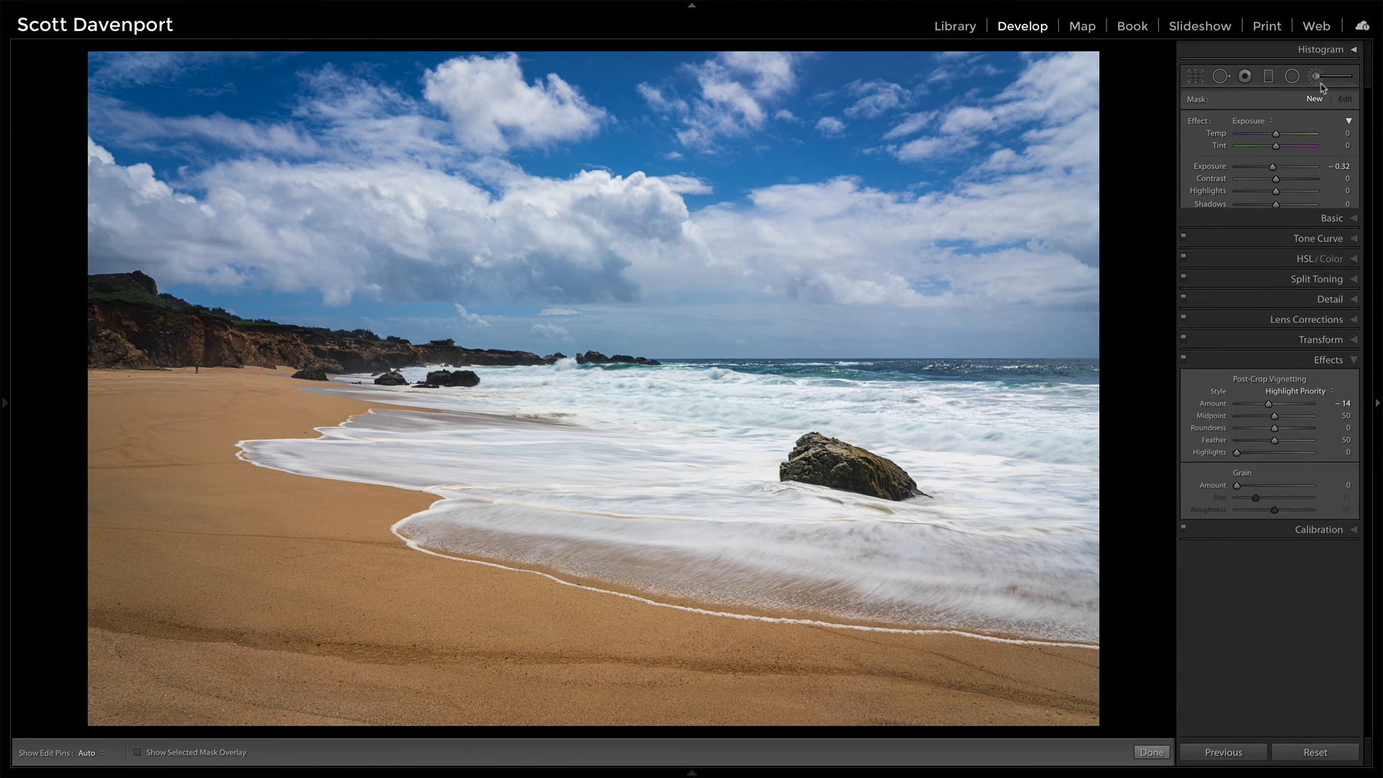
click(1251, 121)
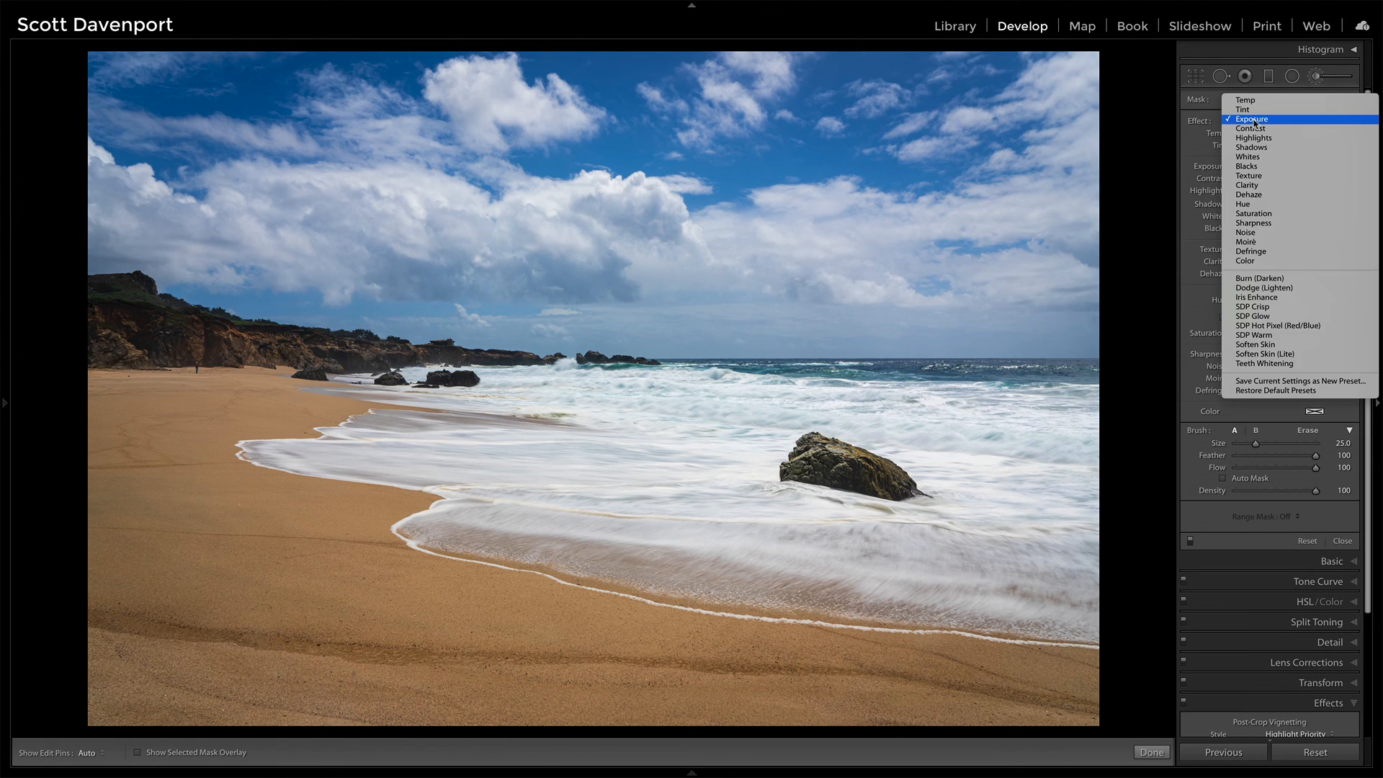
click(1251, 306)
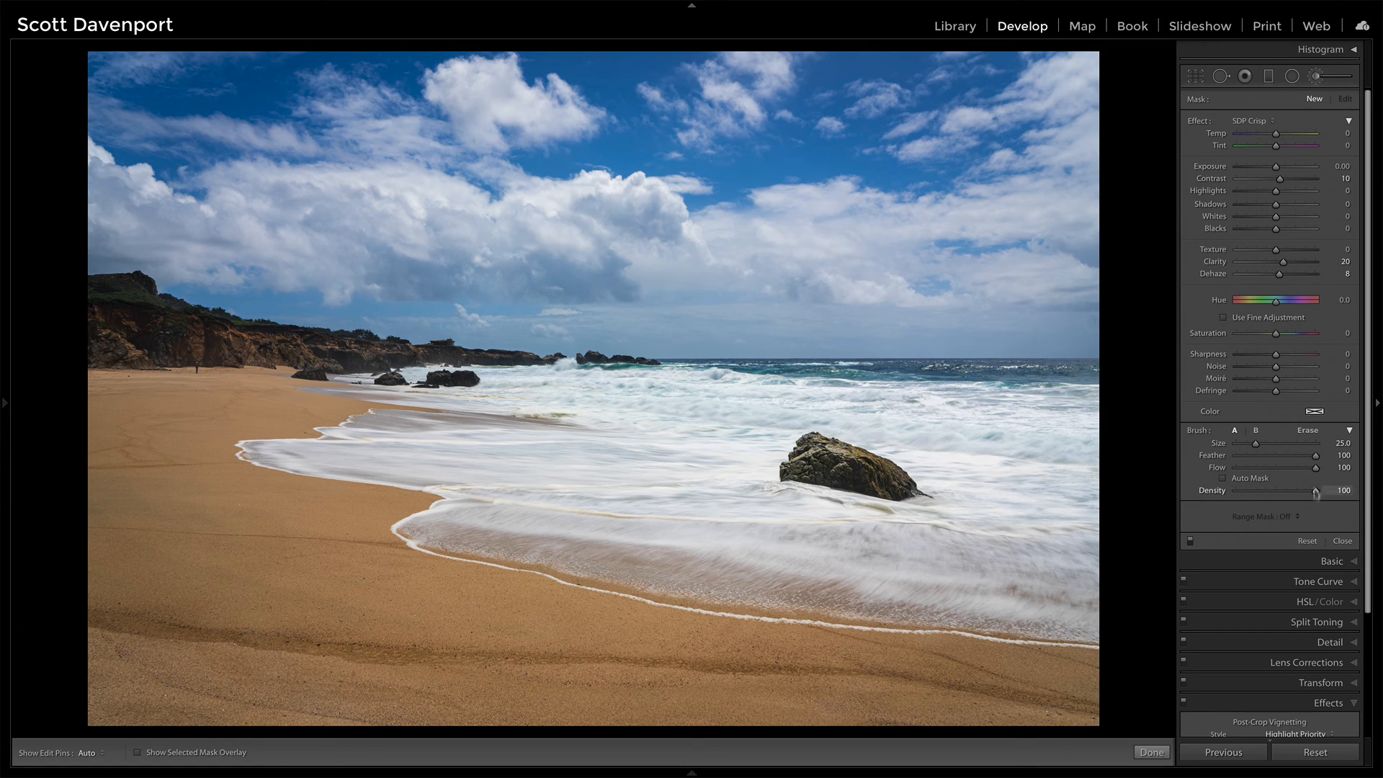
scroll(868, 476, down, 8)
scroll(868, 477, down, 4)
mouse_move(490, 520)
mouse_down()
mouse_move(470, 539)
mouse_move(709, 574)
mouse_up()
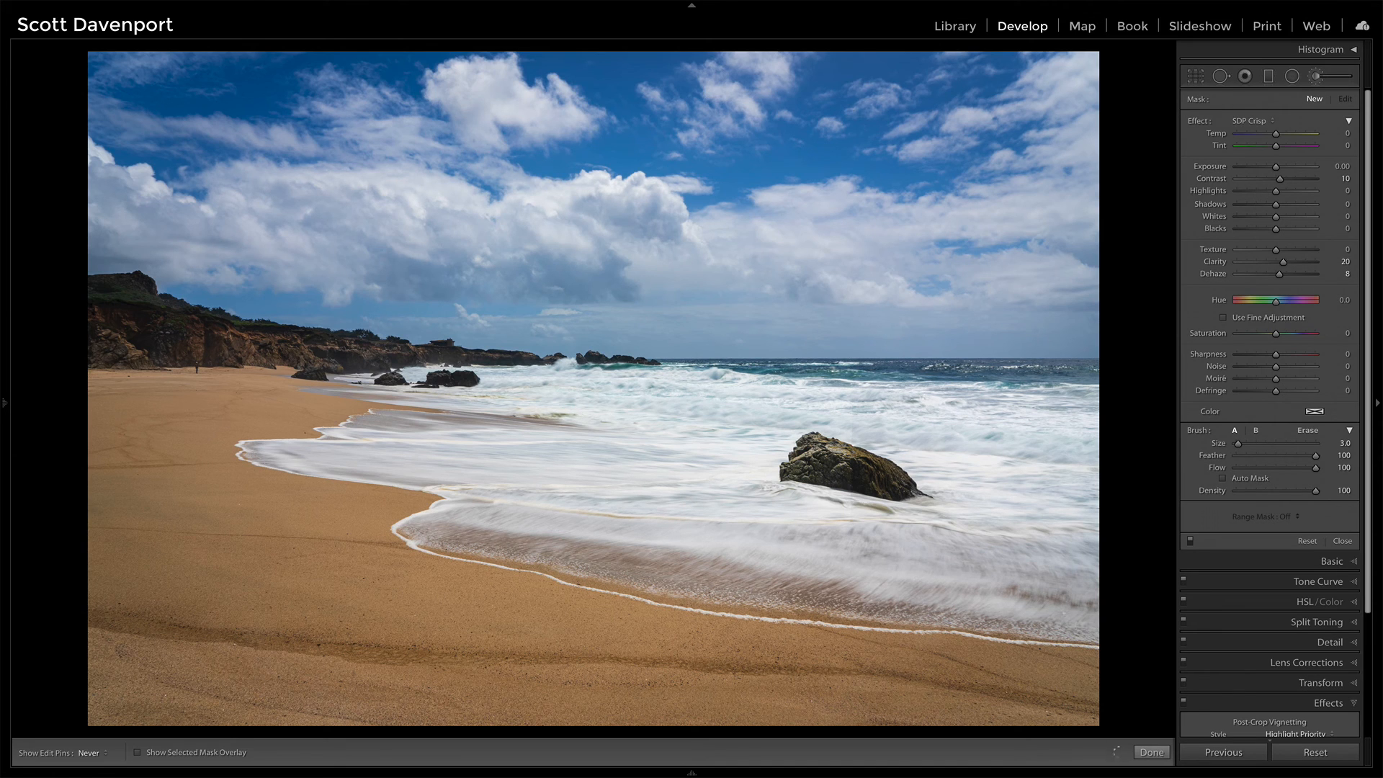
mouse_move(965, 627)
mouse_down()
mouse_move(1030, 625)
mouse_move(882, 476)
mouse_move(893, 479)
mouse_up()
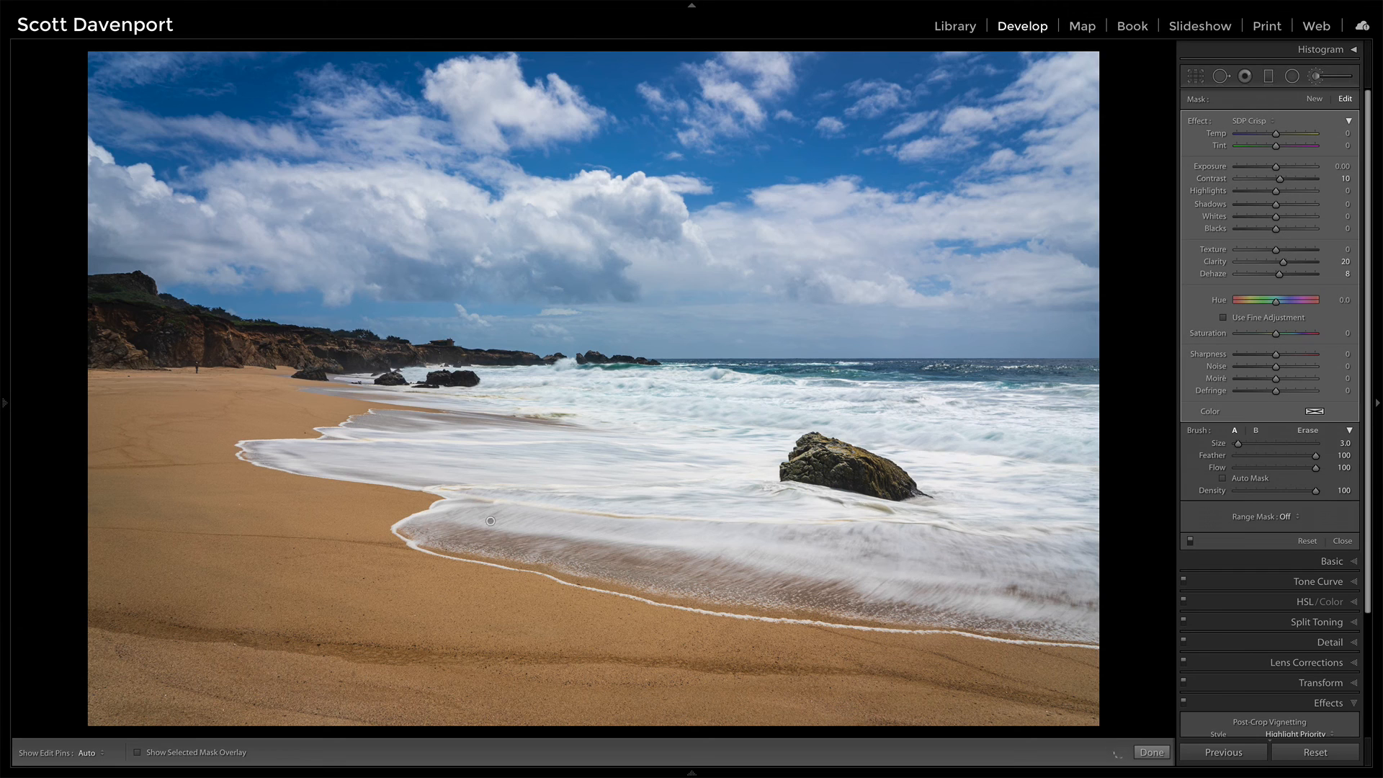
click(1190, 542)
click(1190, 542)
- Reduce the wave brush's effect to Clarity 9, Dehaze 4 and Contrast 5, and compare it off and on
drag(1284, 264, 1279, 264)
drag(1281, 182, 1279, 183)
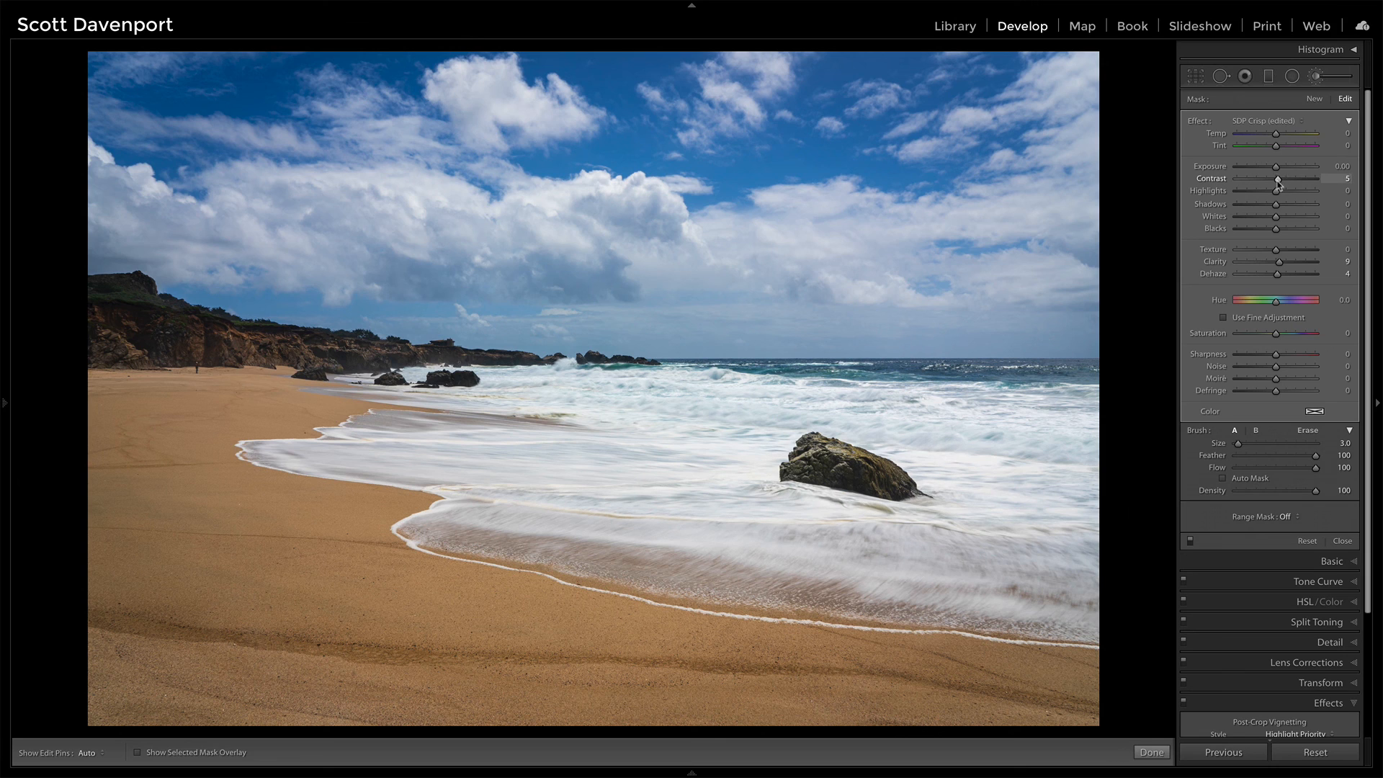
click(1190, 542)
click(1190, 542)
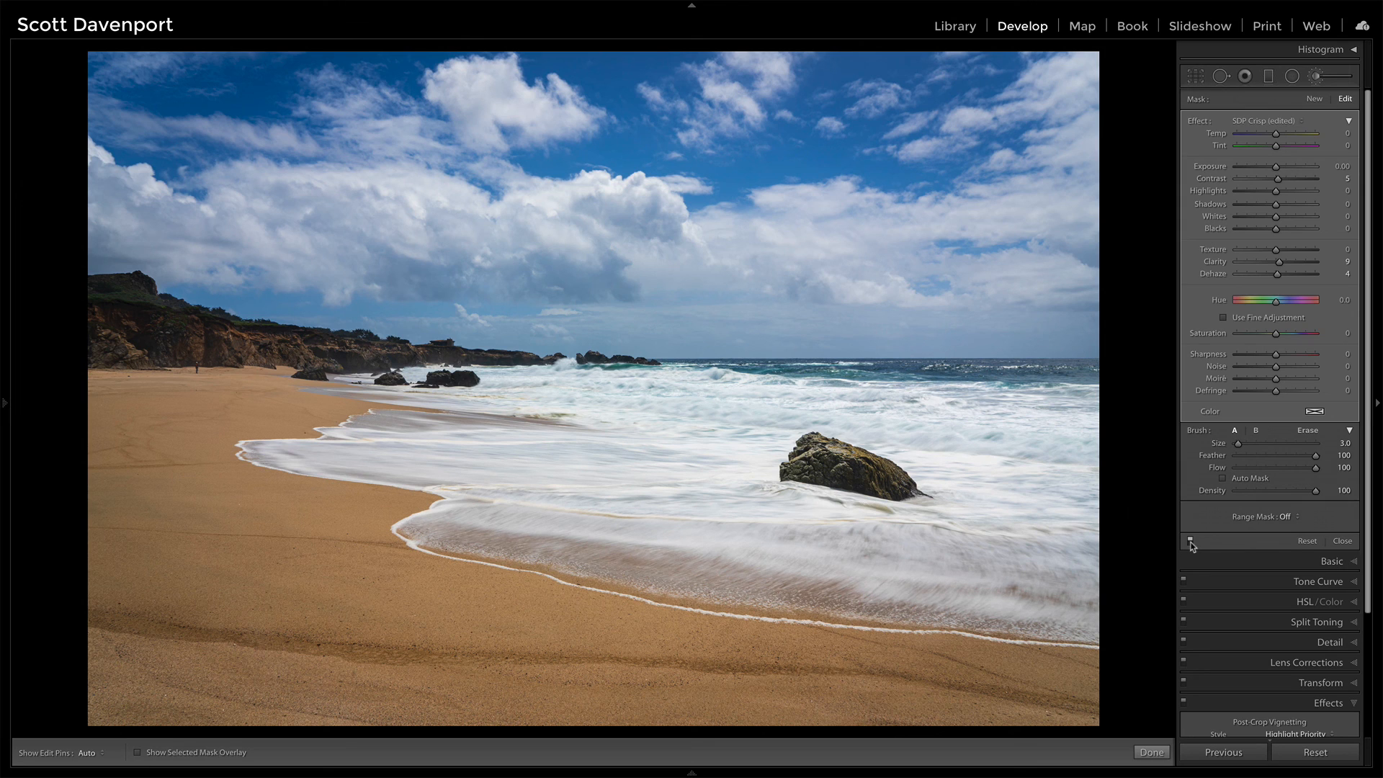